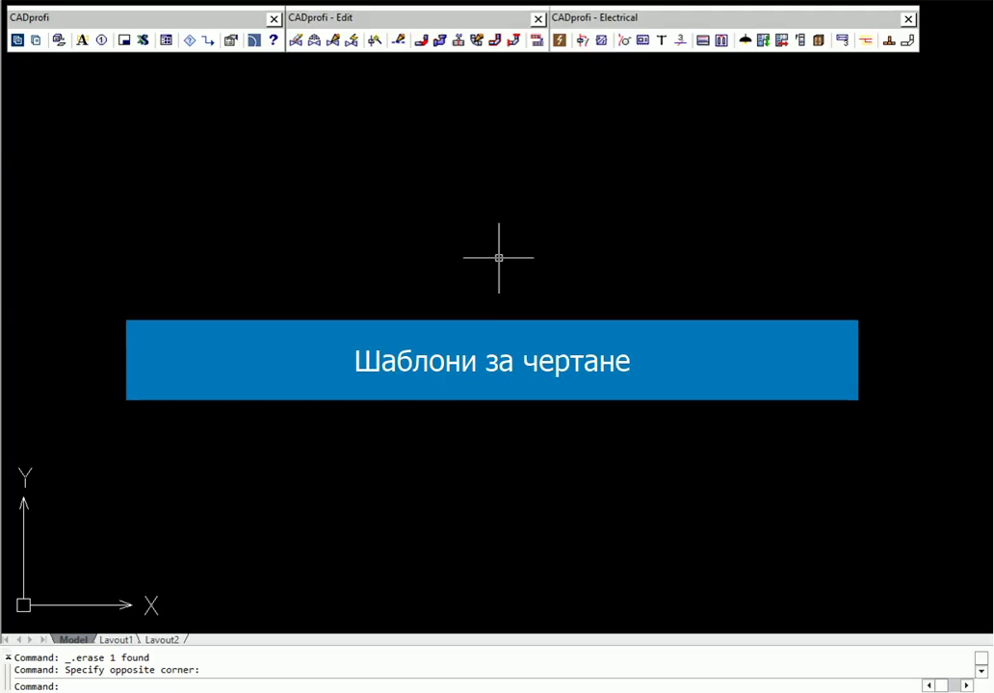
# Insert an ISO A3 frame with reference grid, centering and crop marks at the drawing origin.
pyautogui.click(702, 40)
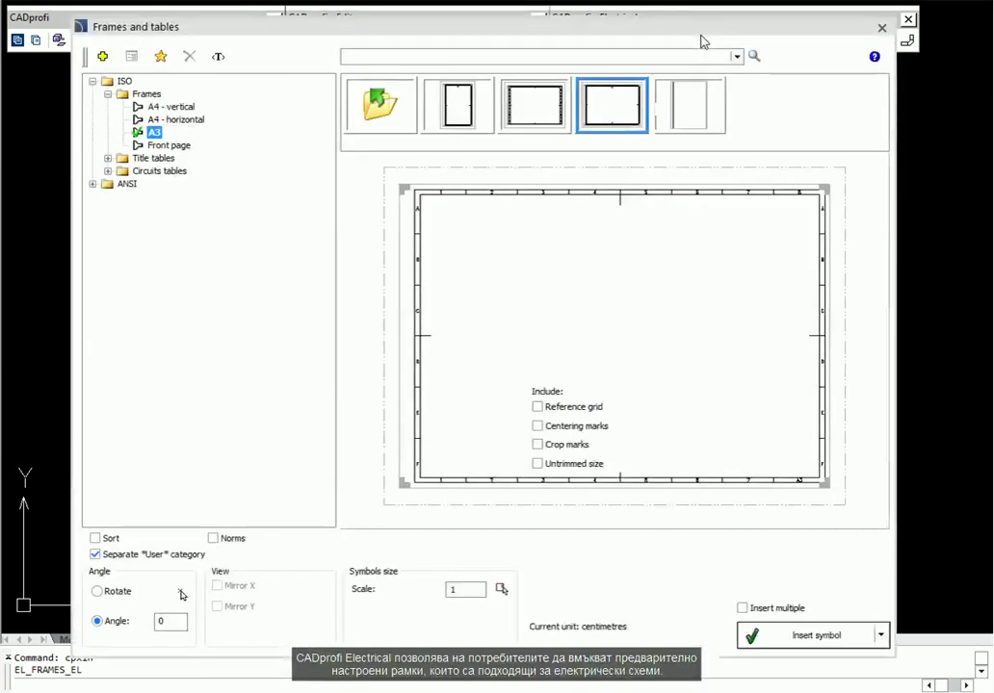
pyautogui.click(537, 407)
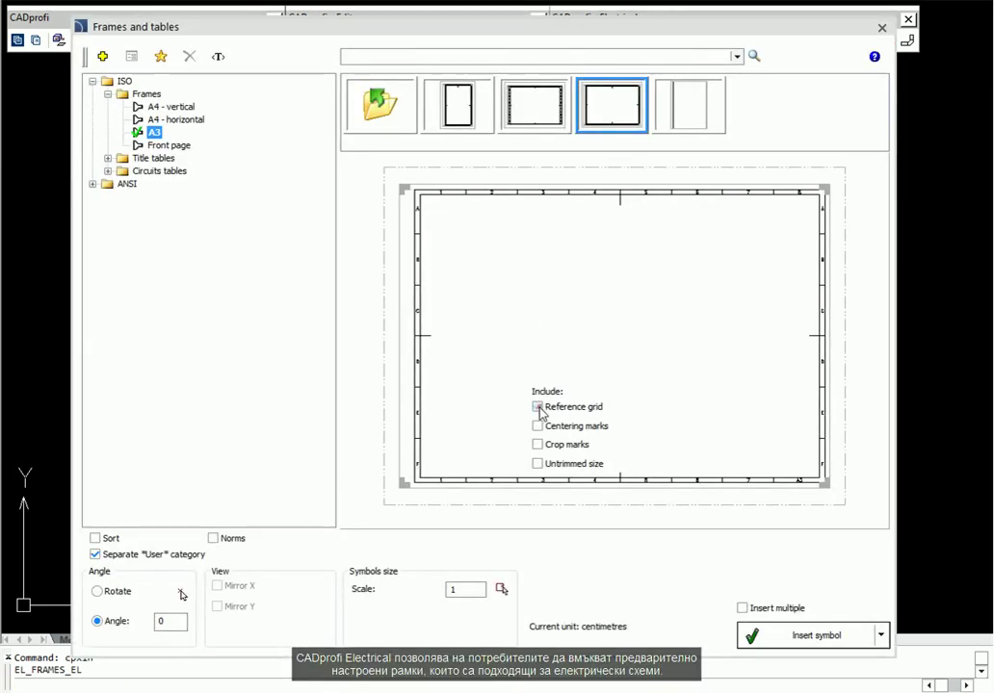
pyautogui.click(537, 425)
pyautogui.click(537, 444)
pyautogui.click(783, 644)
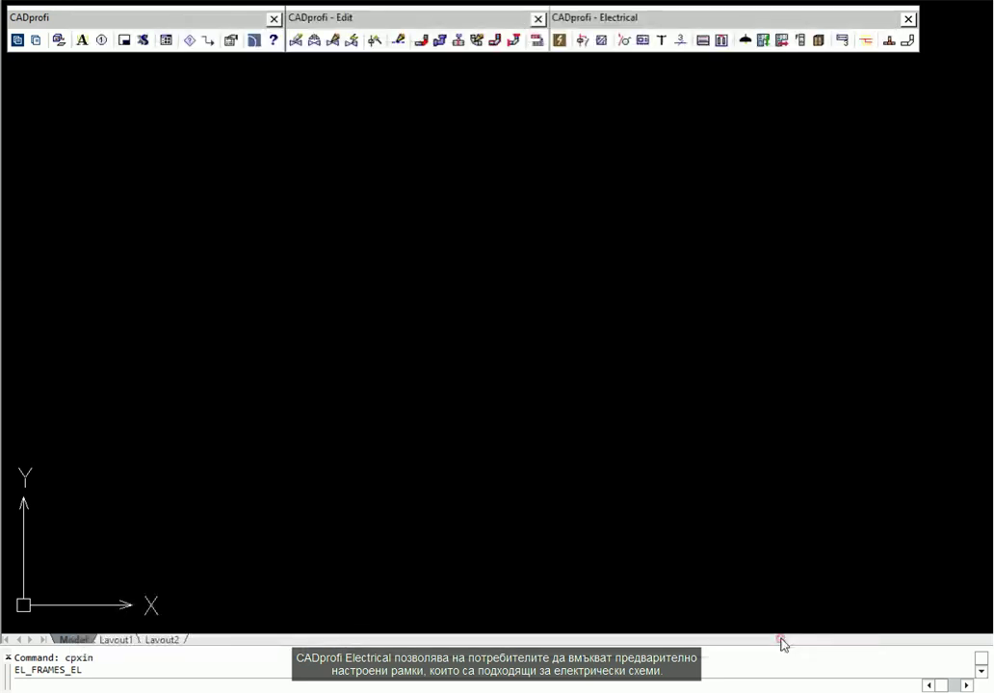
pyautogui.click(92, 610)
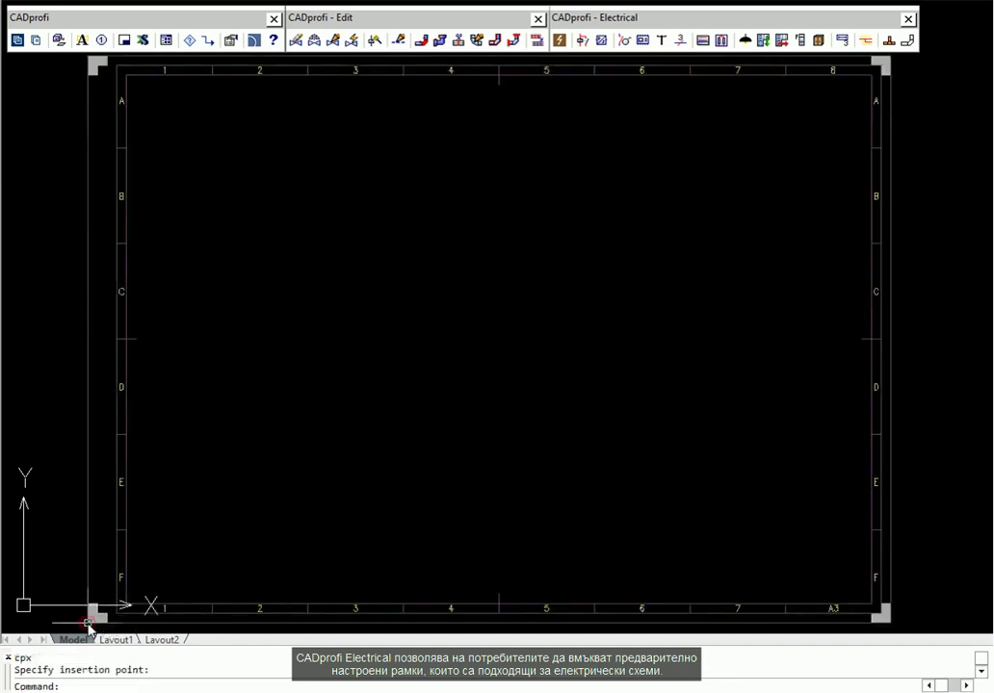
pyautogui.click(720, 43)
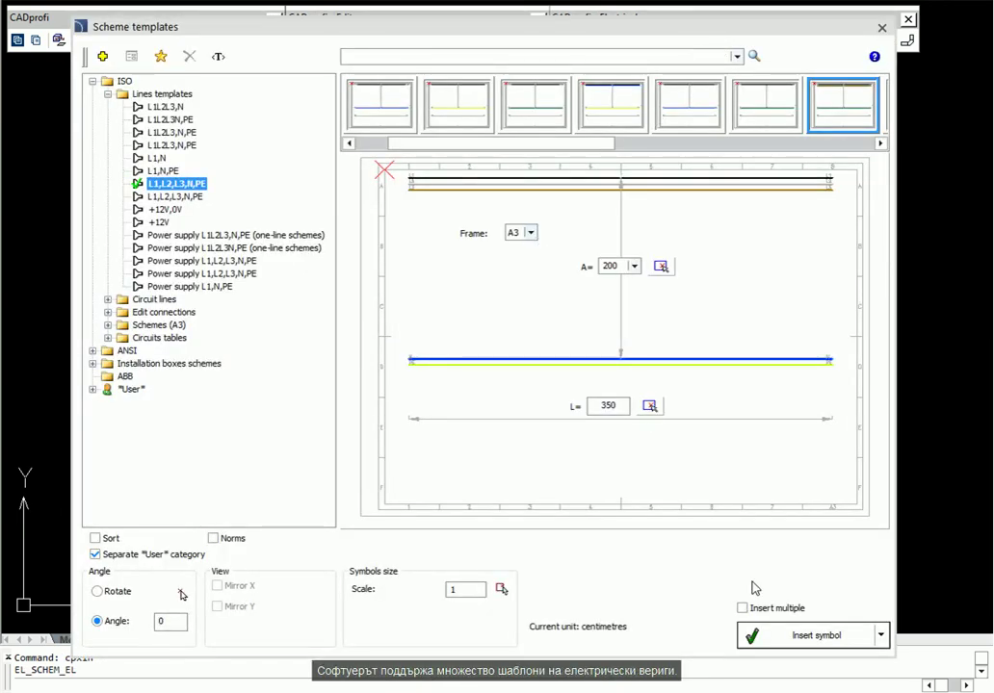
# Place the L1, L2, L3, N, PE lines template at the frame's top-left corner.
pyautogui.click(783, 637)
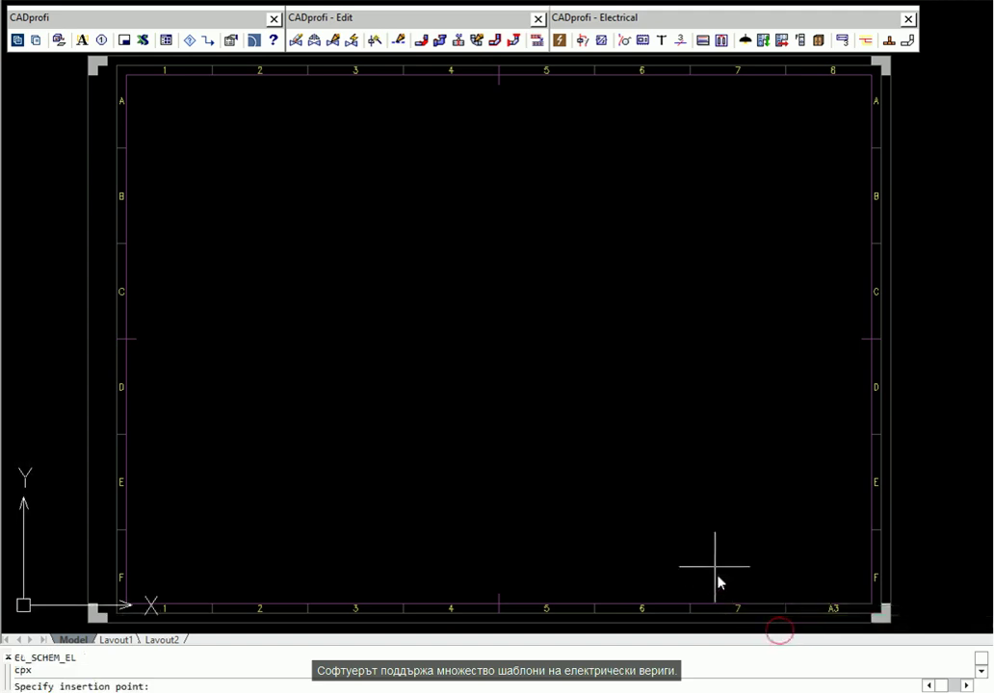
pyautogui.click(125, 74)
pyautogui.press('Escape')
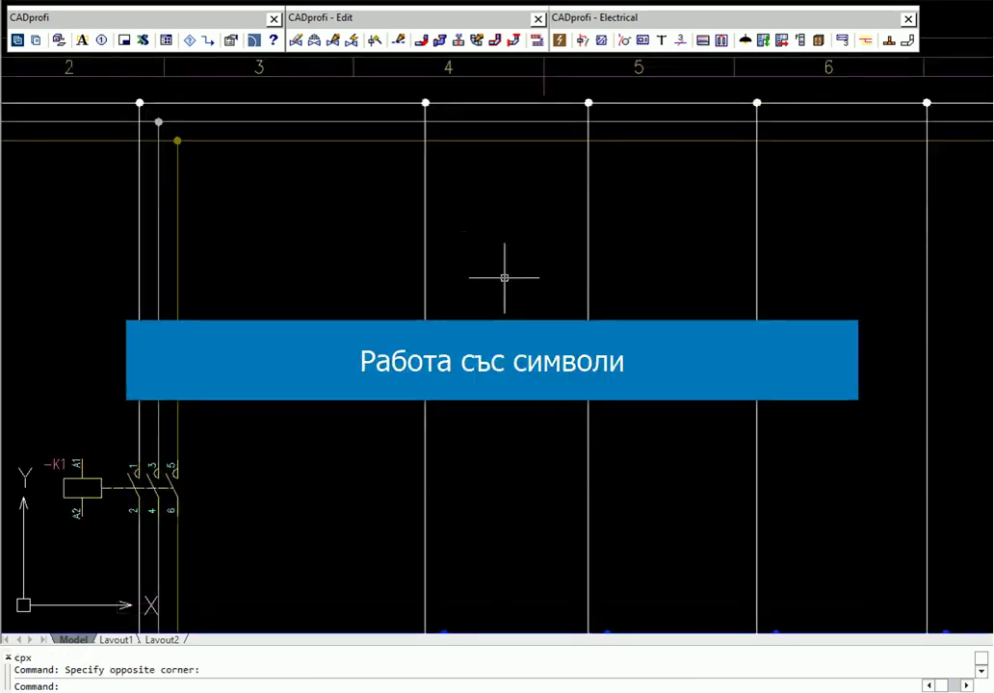
# Insert a 3P apparatus labelled Q1 onto the three-phase wires above -K1.
pyautogui.click(581, 41)
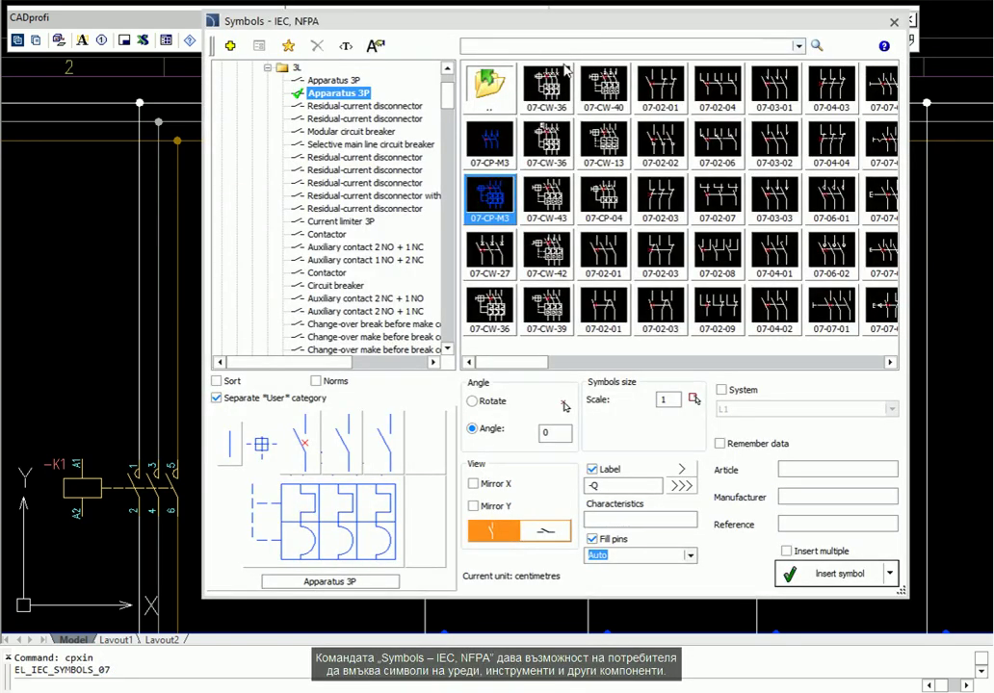
pyautogui.click(682, 469)
pyautogui.click(819, 577)
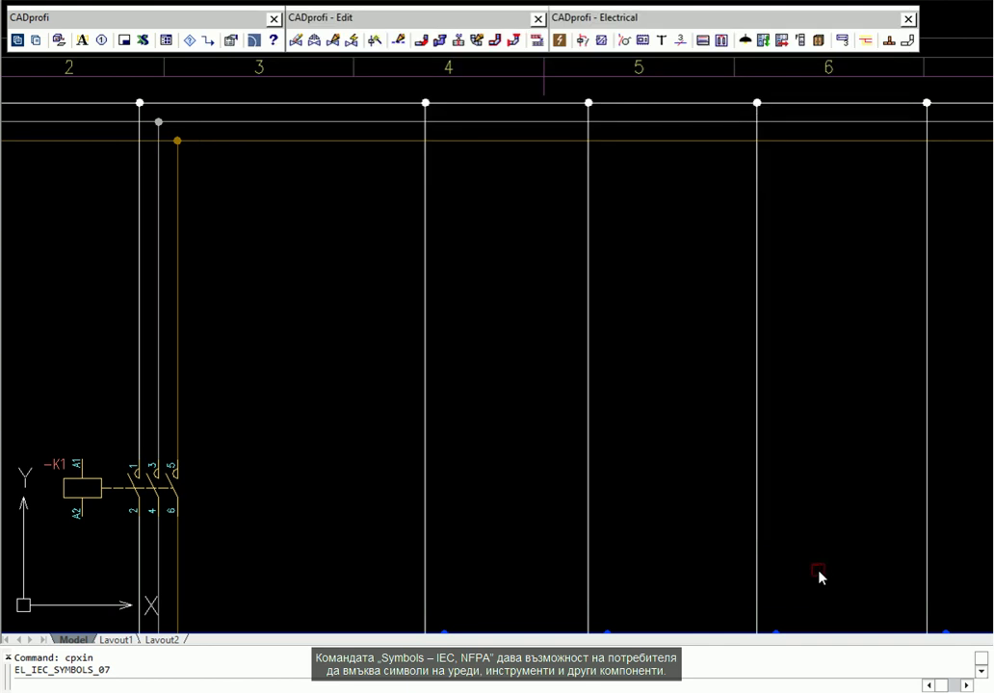
pyautogui.click(140, 283)
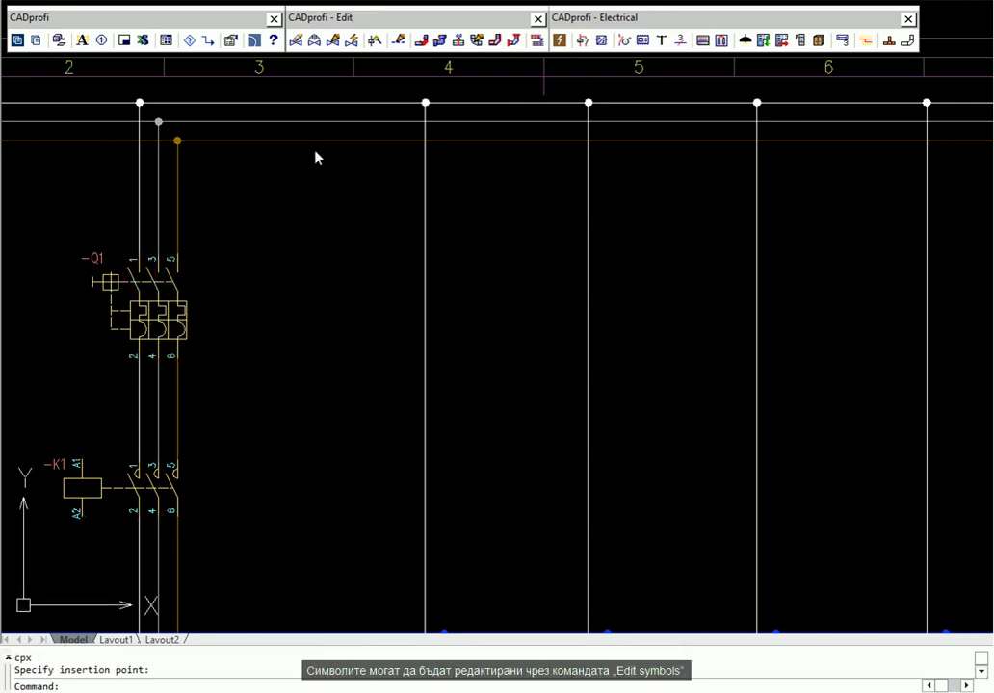
# Change -Q1 to the I> overcurrent-release variant with an added auxiliary contact.
pyautogui.click(336, 44)
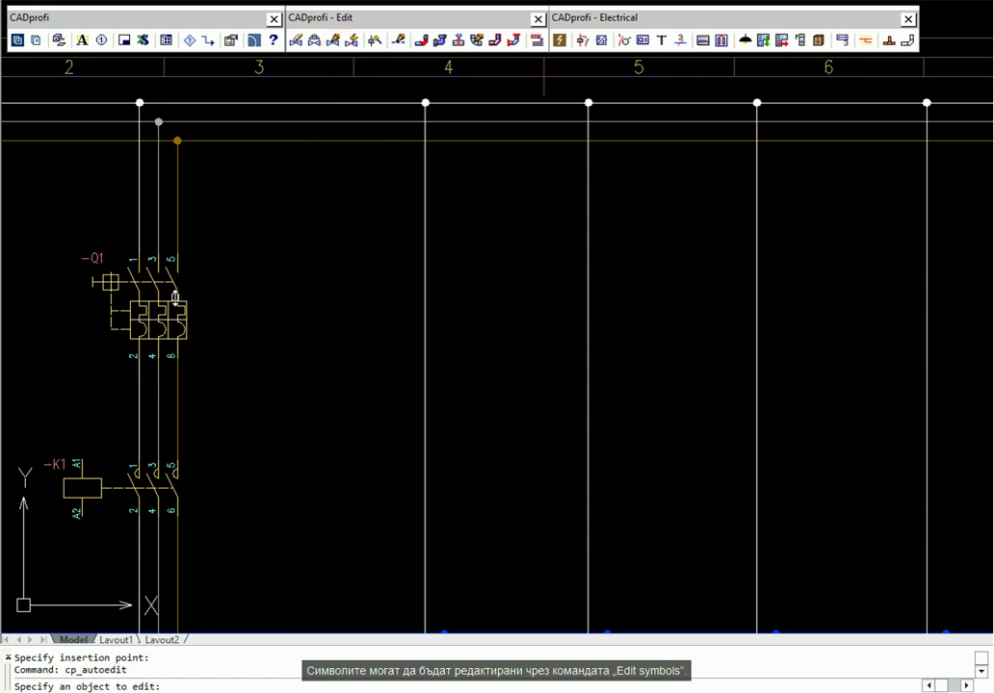
pyautogui.click(175, 300)
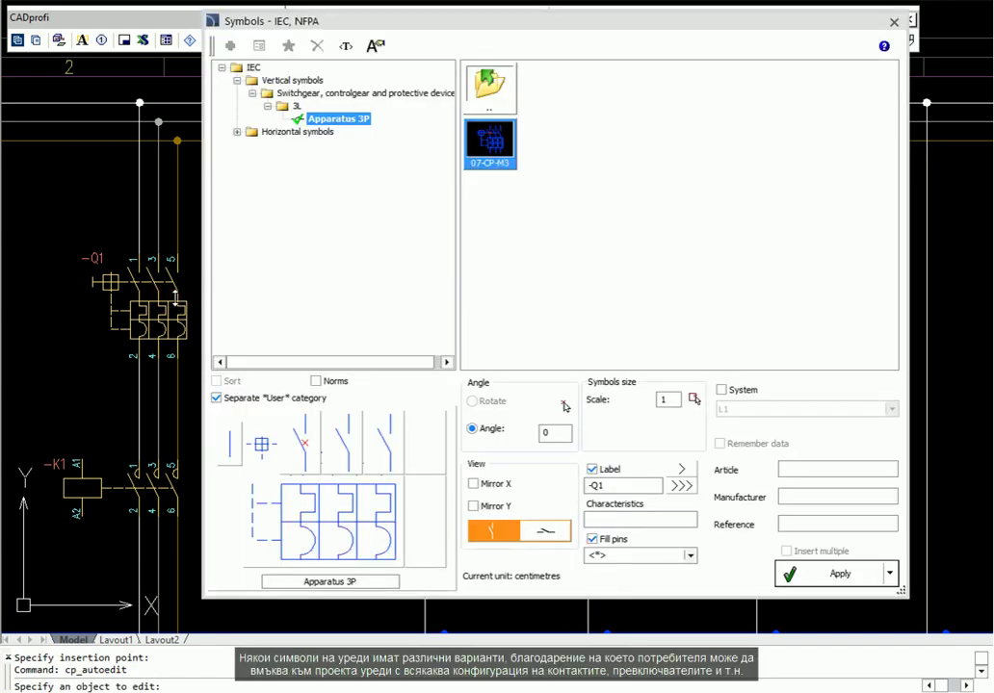
pyautogui.click(297, 508)
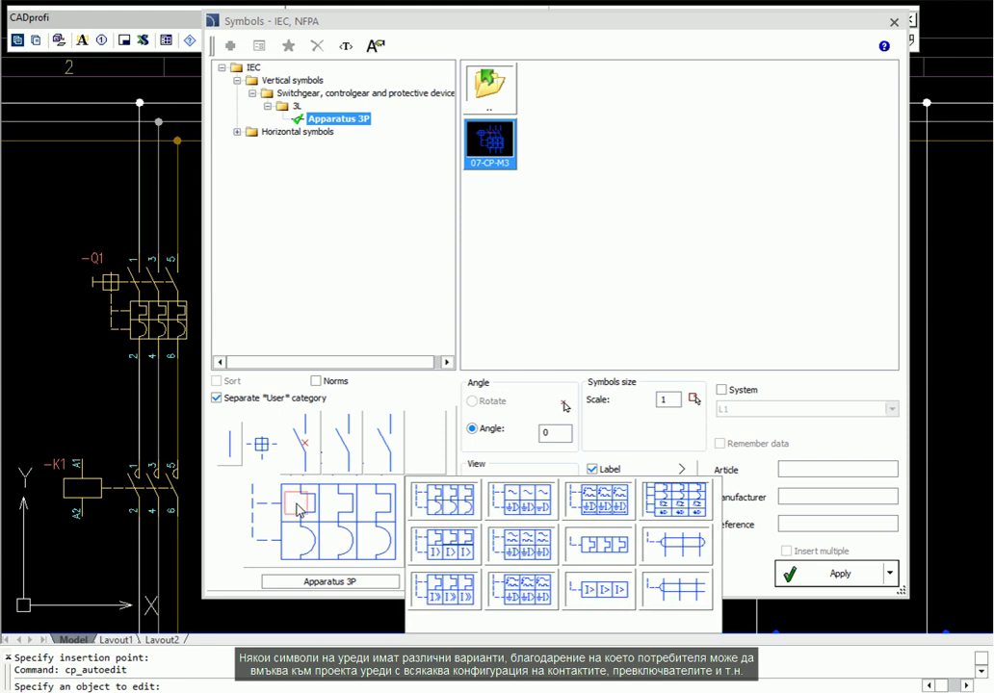
pyautogui.click(444, 556)
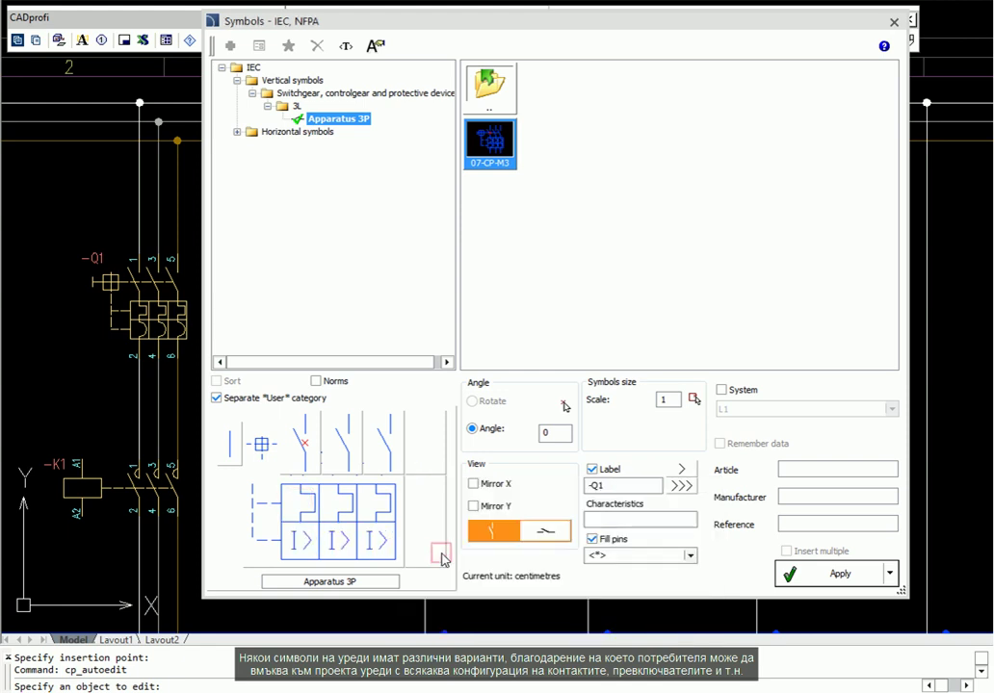
pyautogui.click(429, 457)
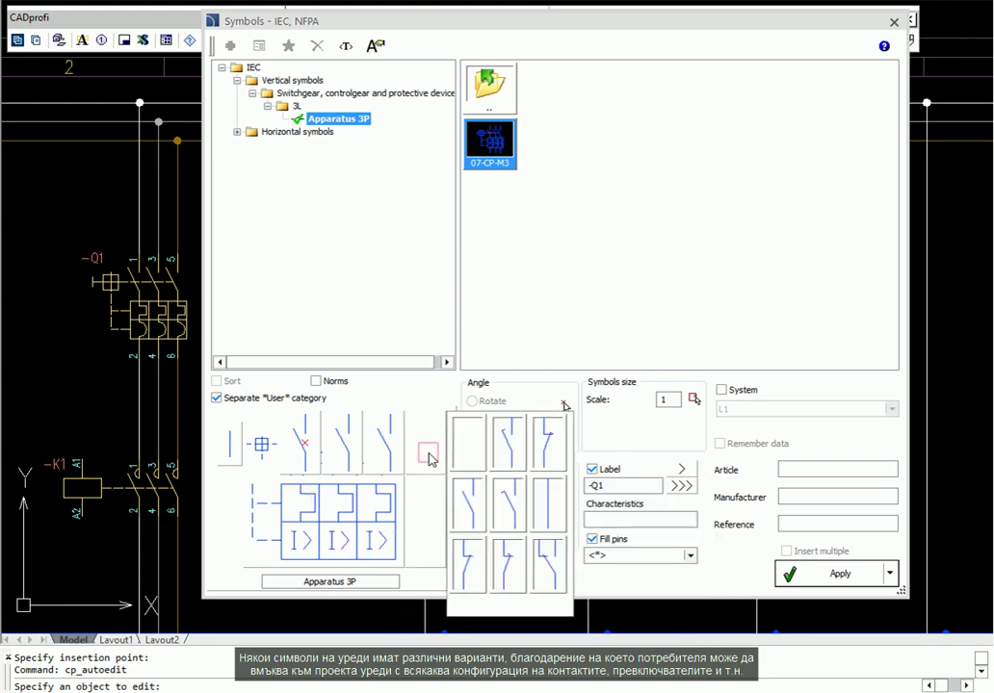
pyautogui.click(547, 570)
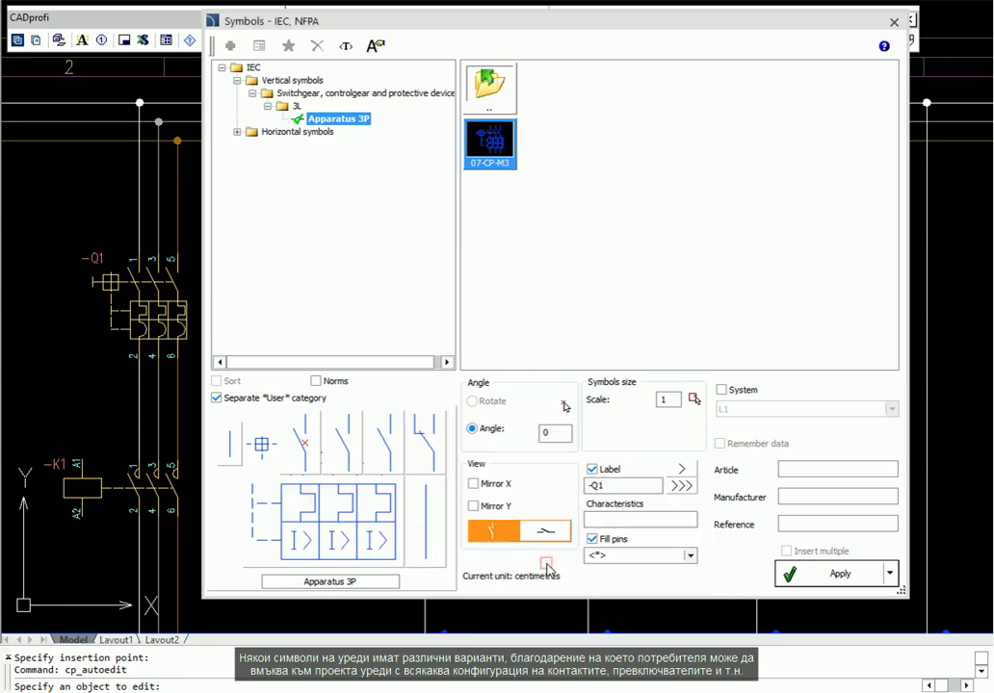
pyautogui.click(833, 584)
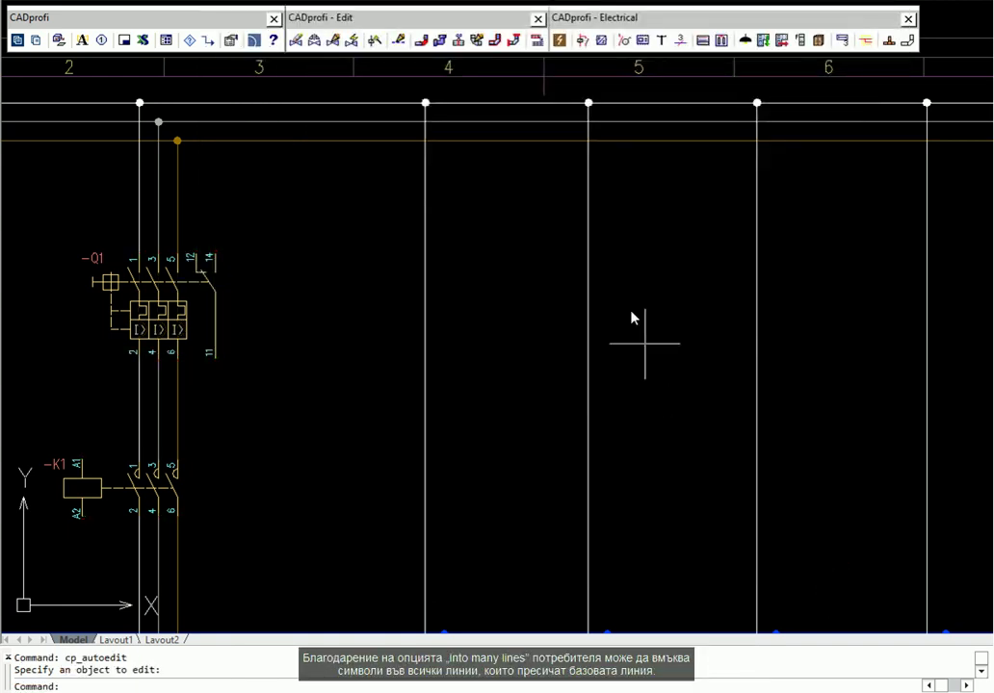
pyautogui.click(581, 43)
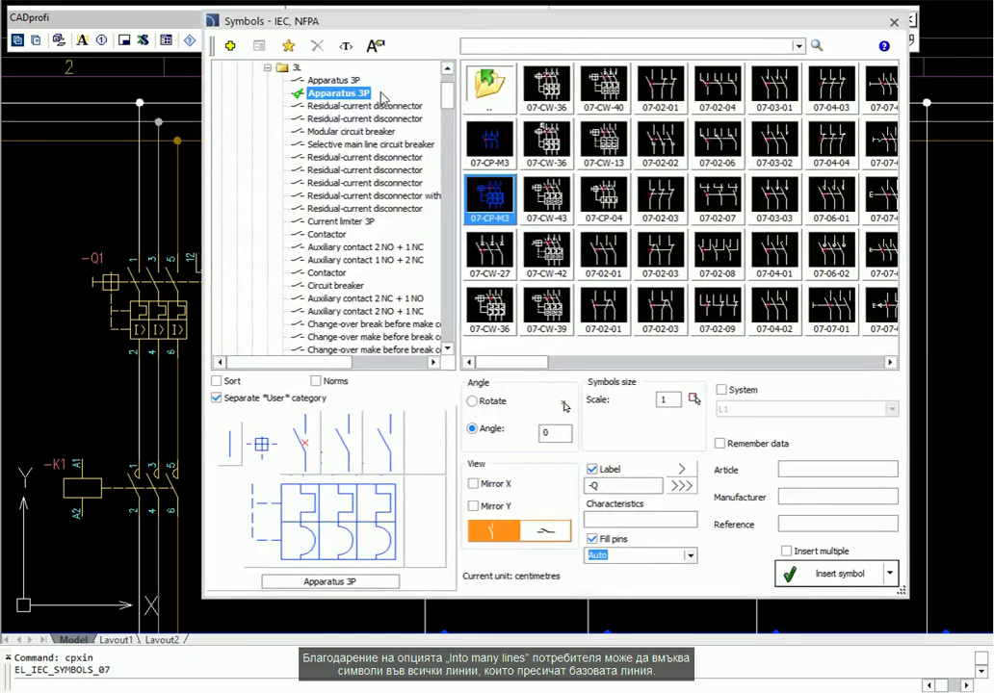
# Insert modular circuit breakers -F1 to -F4 into all four branch lines with one fence.
pyautogui.scroll(2, 357, 103)
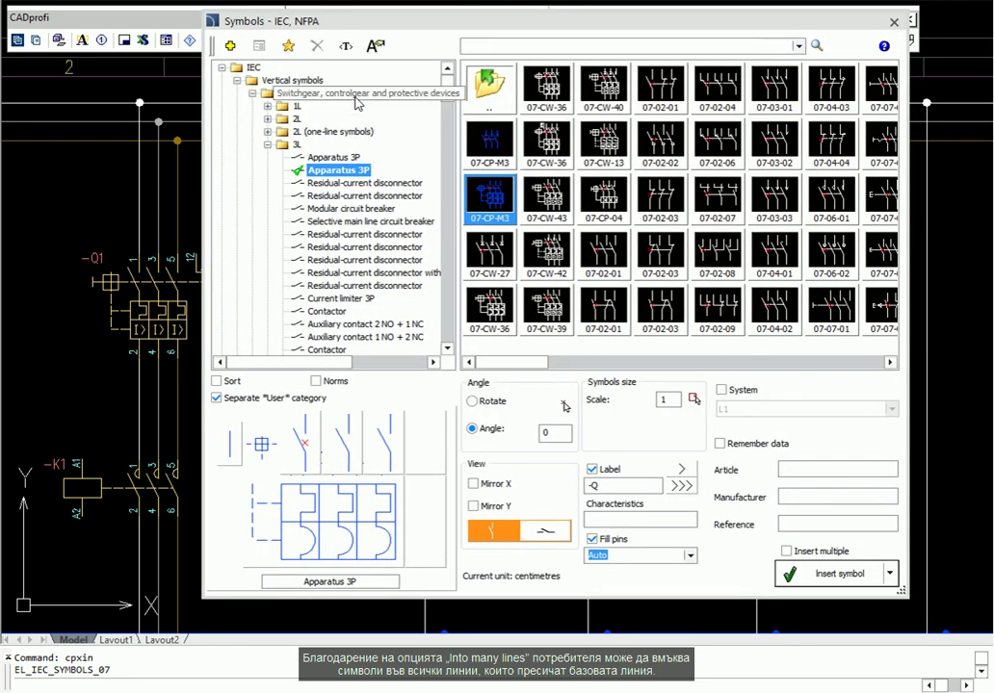
pyautogui.click(283, 108)
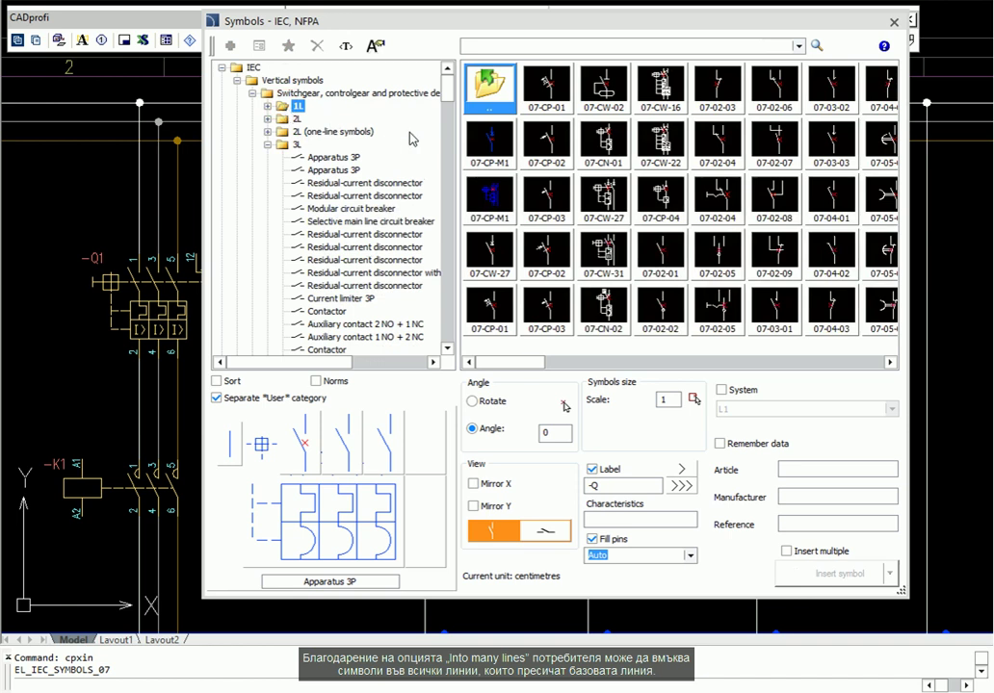
pyautogui.click(609, 149)
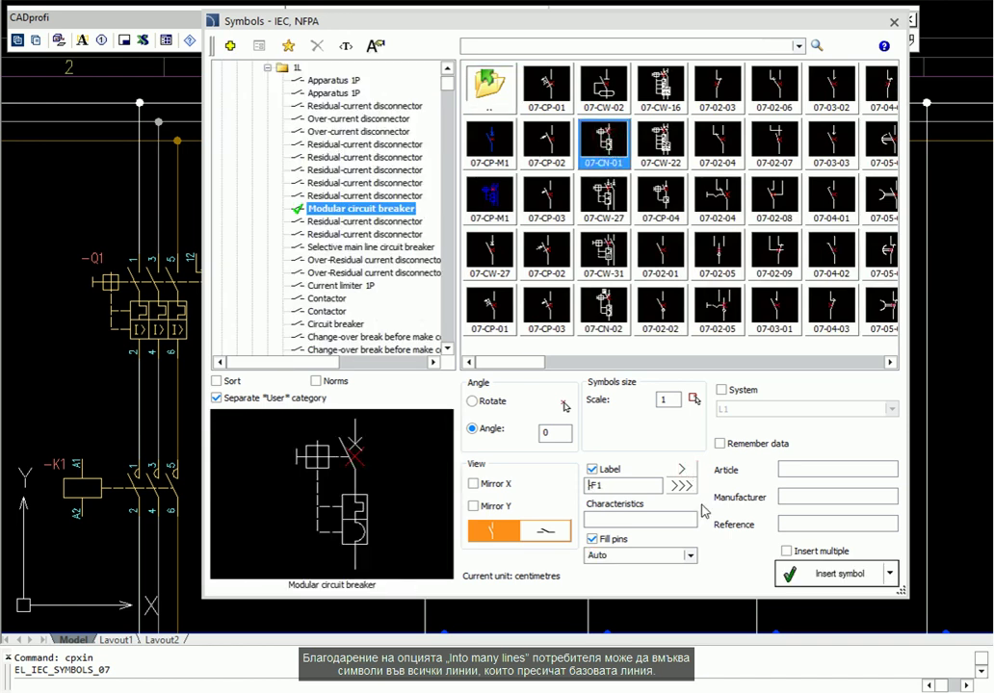
pyautogui.click(889, 574)
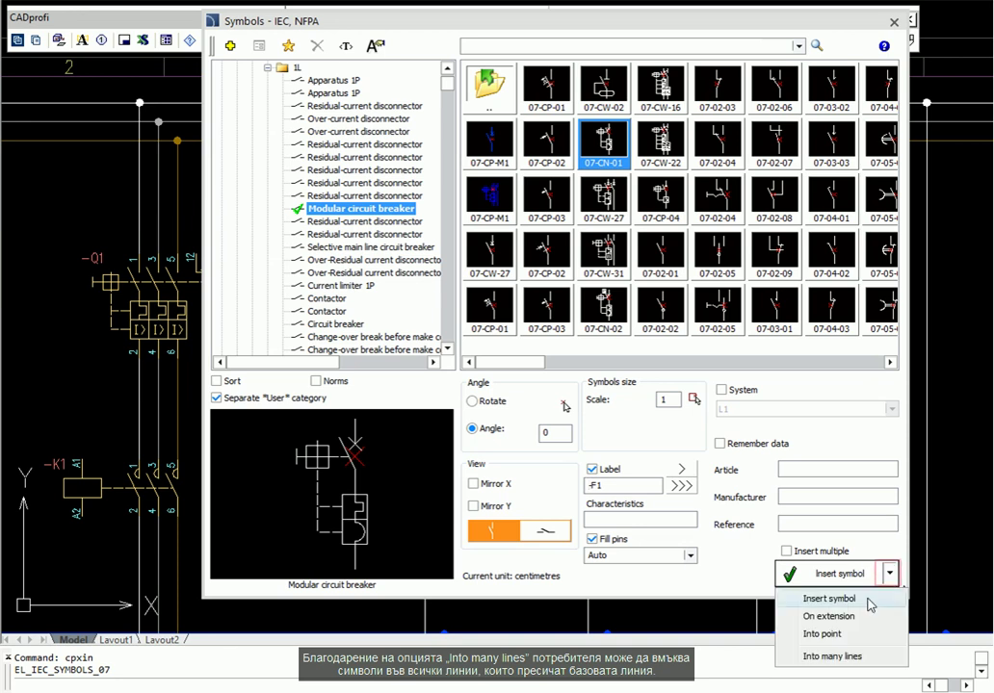
pyautogui.click(848, 658)
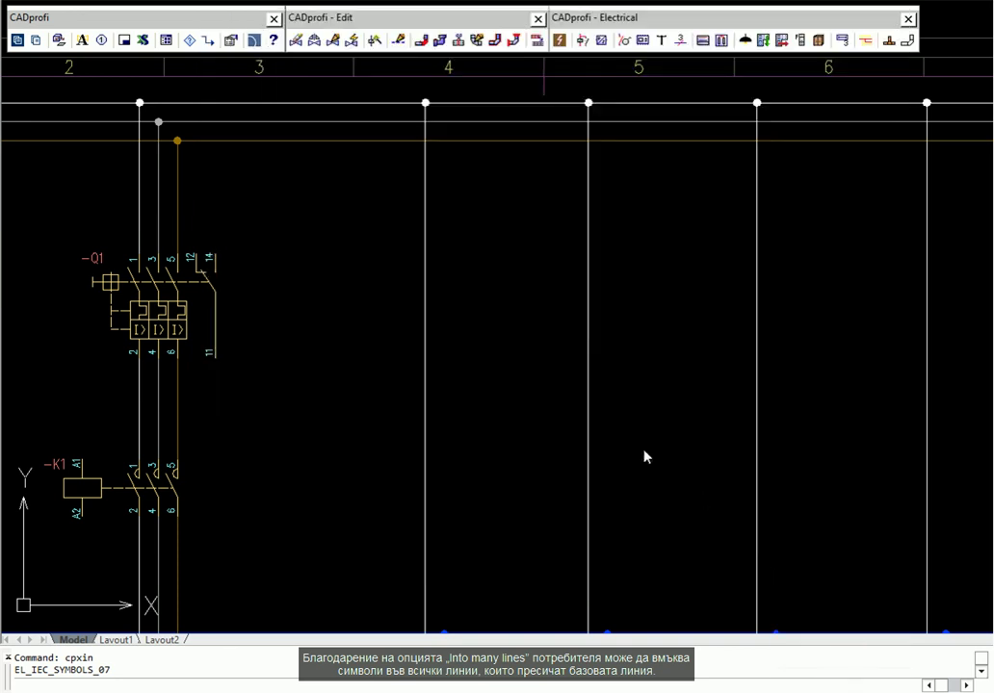
pyautogui.click(391, 279)
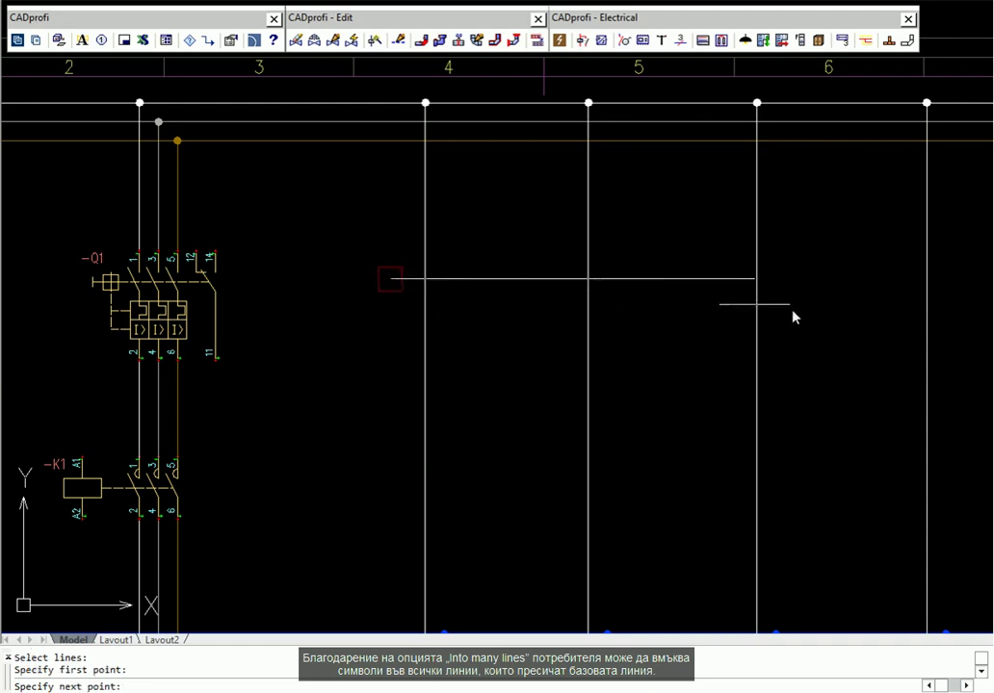
pyautogui.click(963, 280)
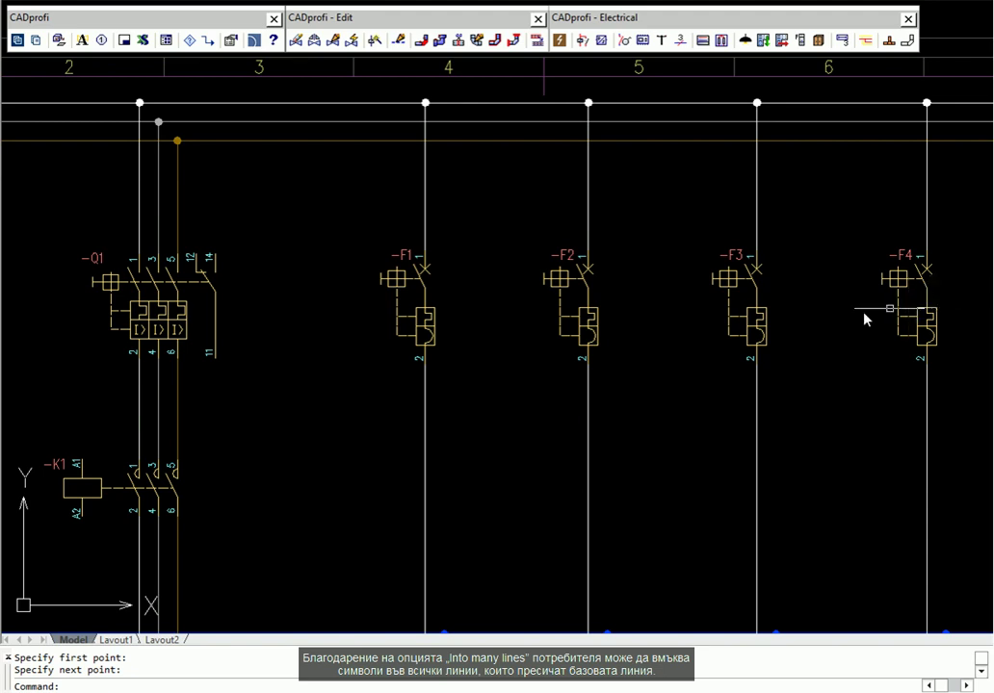
# Delete breaker -F4 so its branch line rejoins, leaving -F1 to -F3.
pyautogui.click(294, 47)
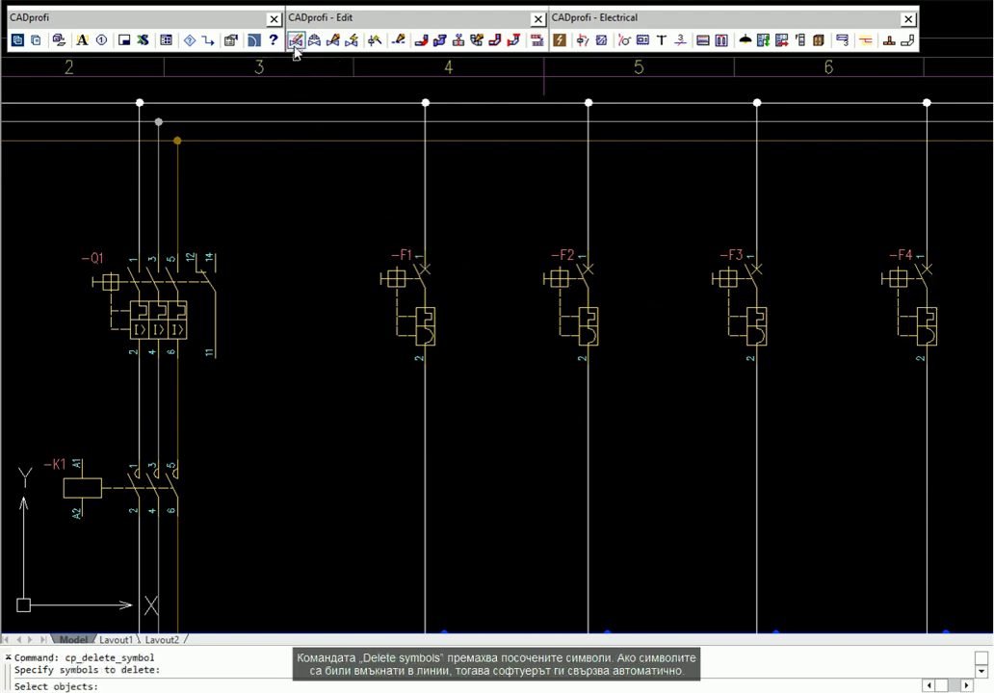
pyautogui.click(895, 281)
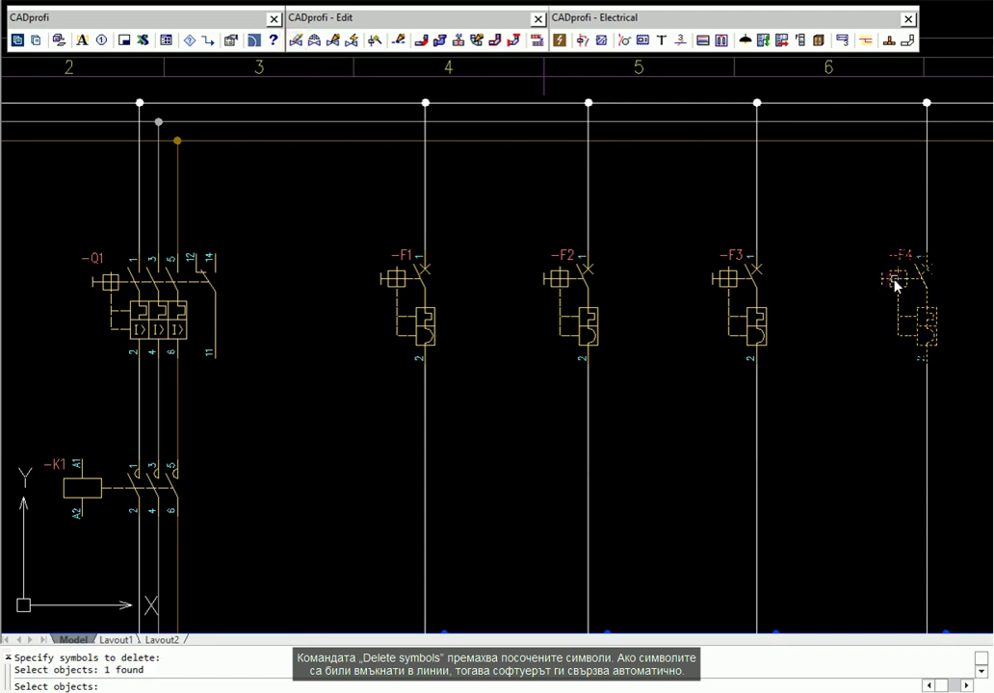
pyautogui.press('Return')
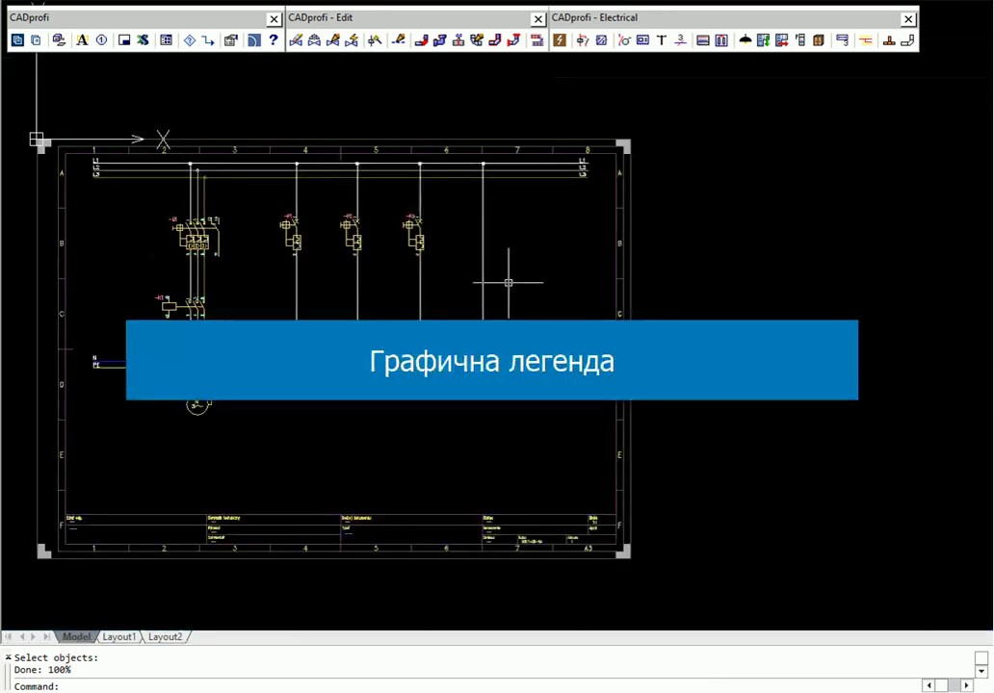
# Generate a symbols and cable trays legend of the whole schematic, sorted by Block, and place it.
pyautogui.click(142, 41)
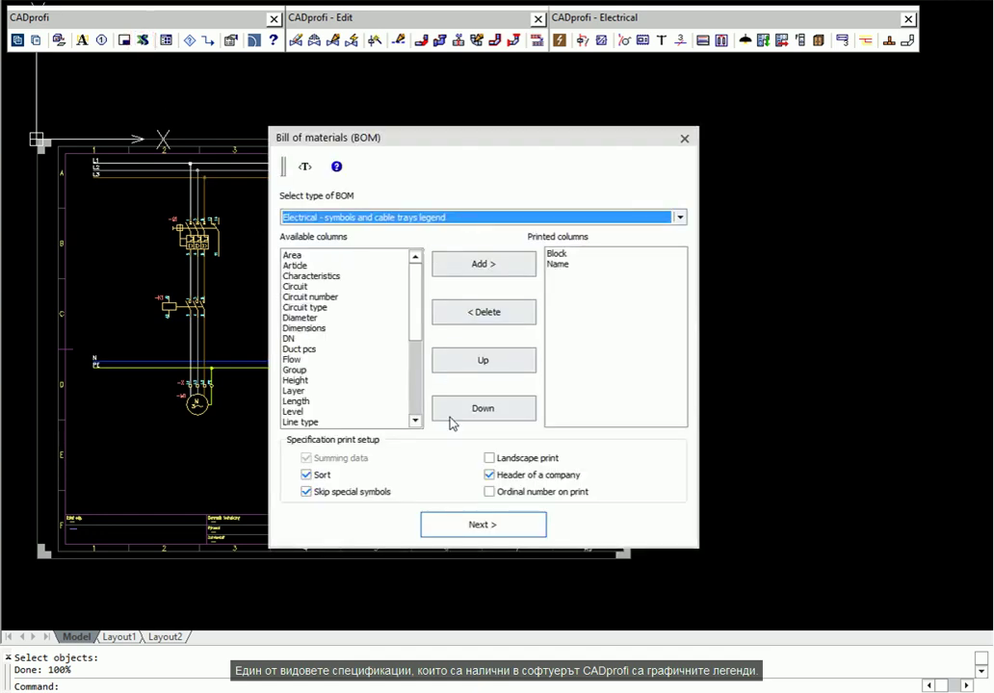
pyautogui.click(468, 524)
pyautogui.click(670, 596)
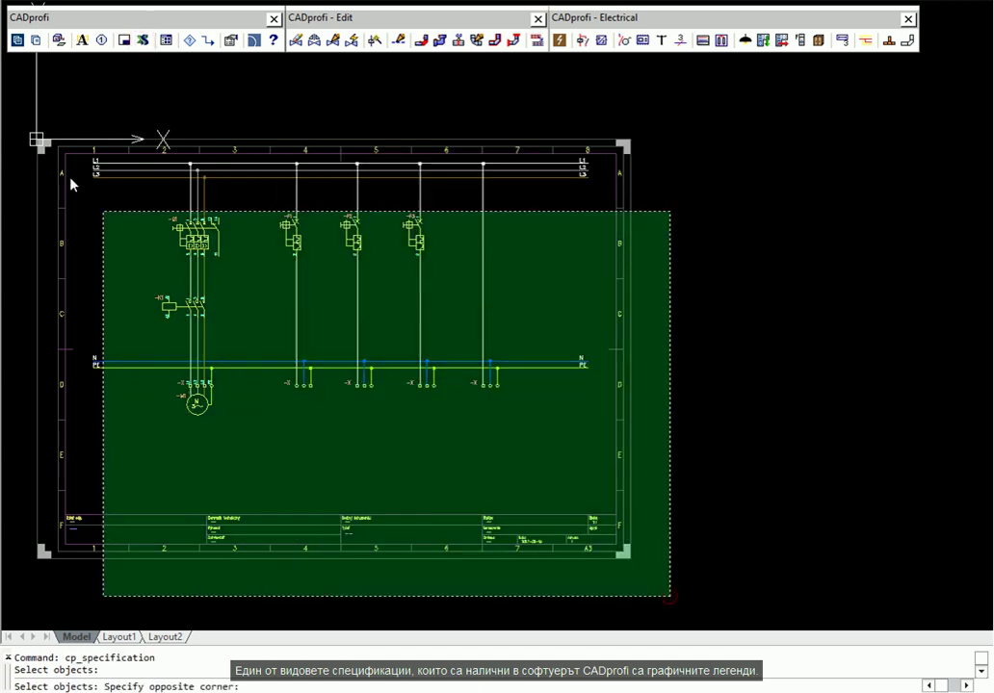
pyautogui.click(19, 107)
pyautogui.press('Return')
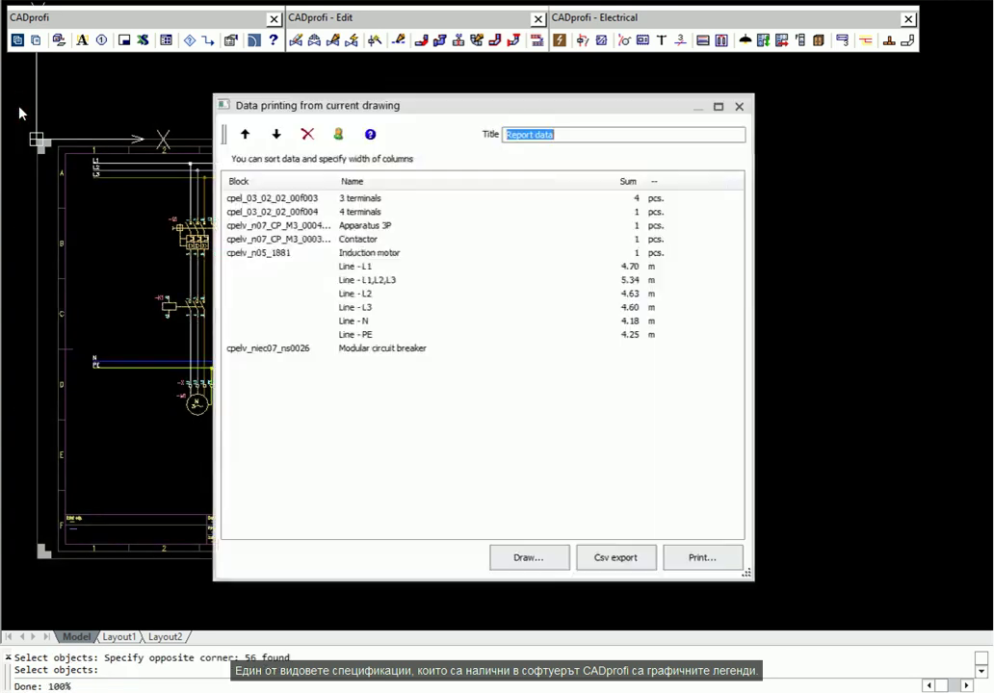
pyautogui.click(238, 182)
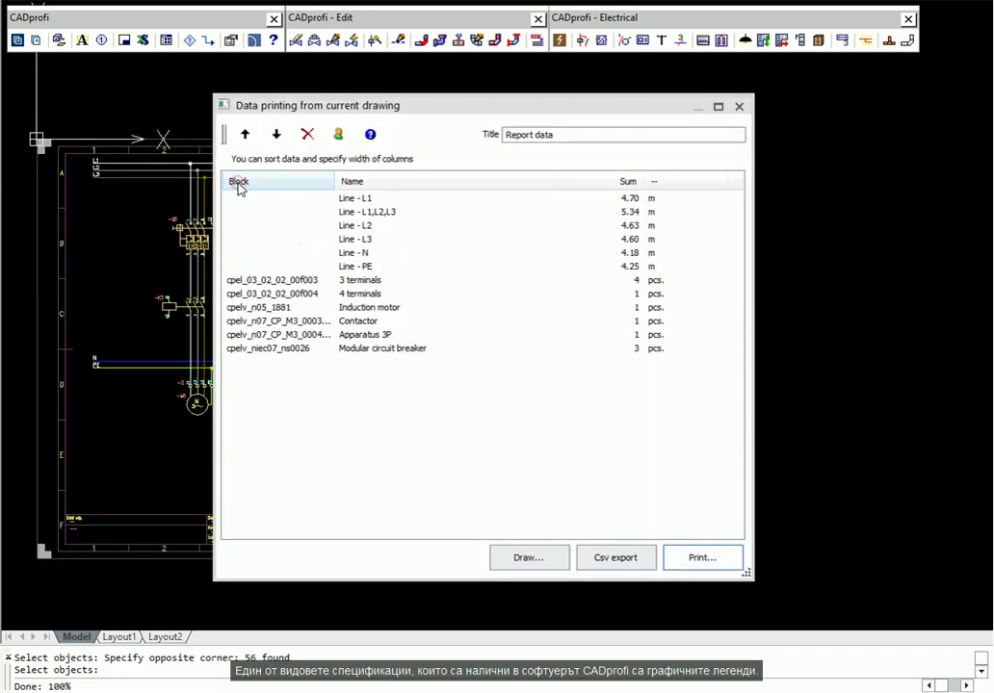
pyautogui.click(552, 556)
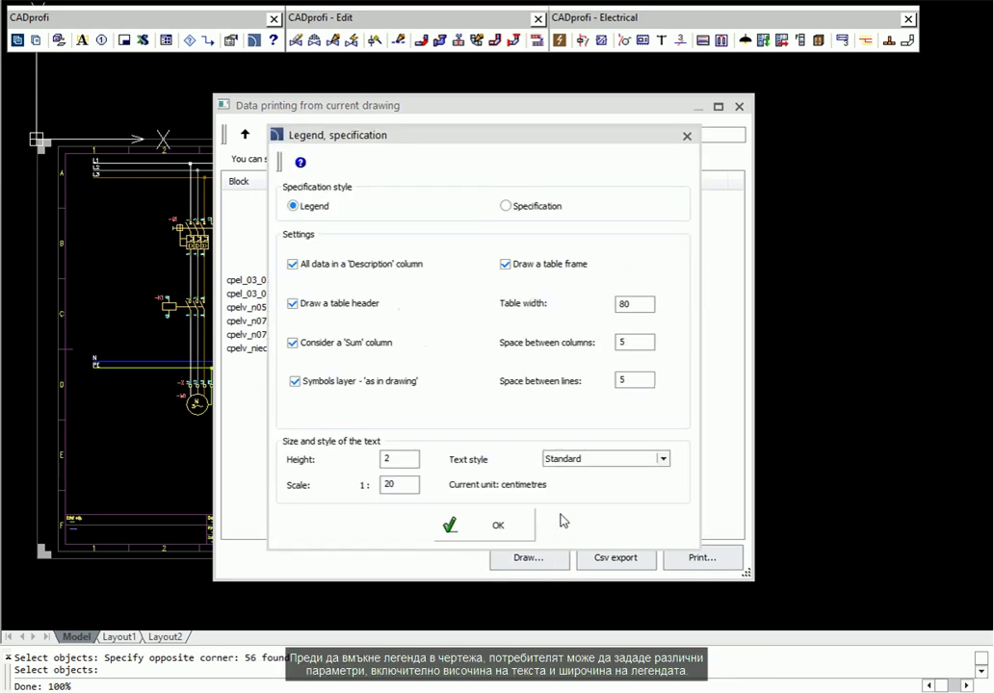
pyautogui.click(480, 527)
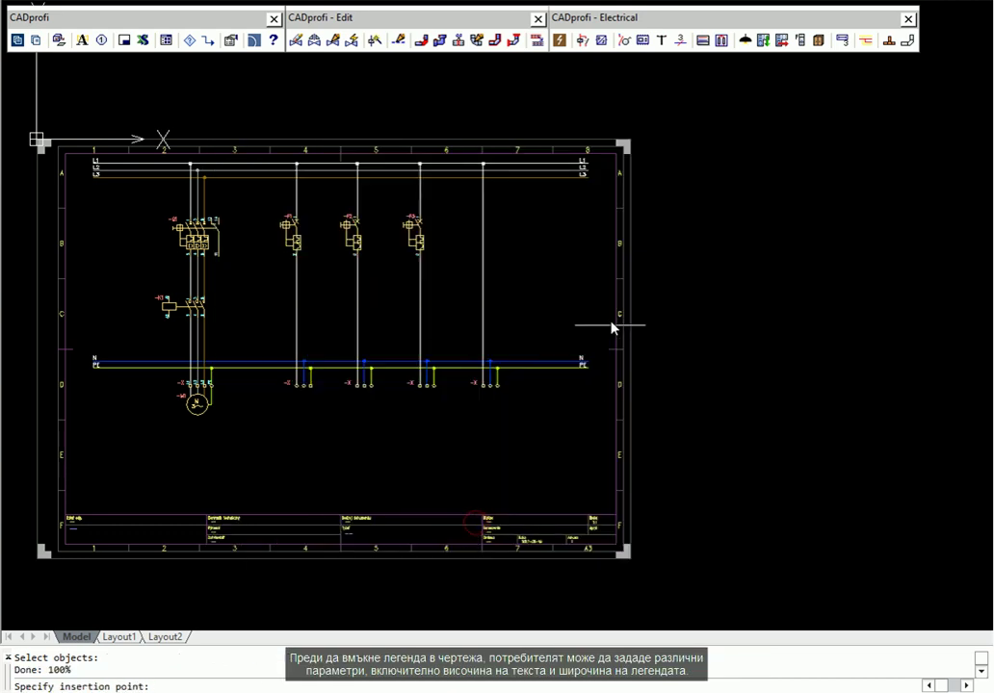
pyautogui.click(674, 140)
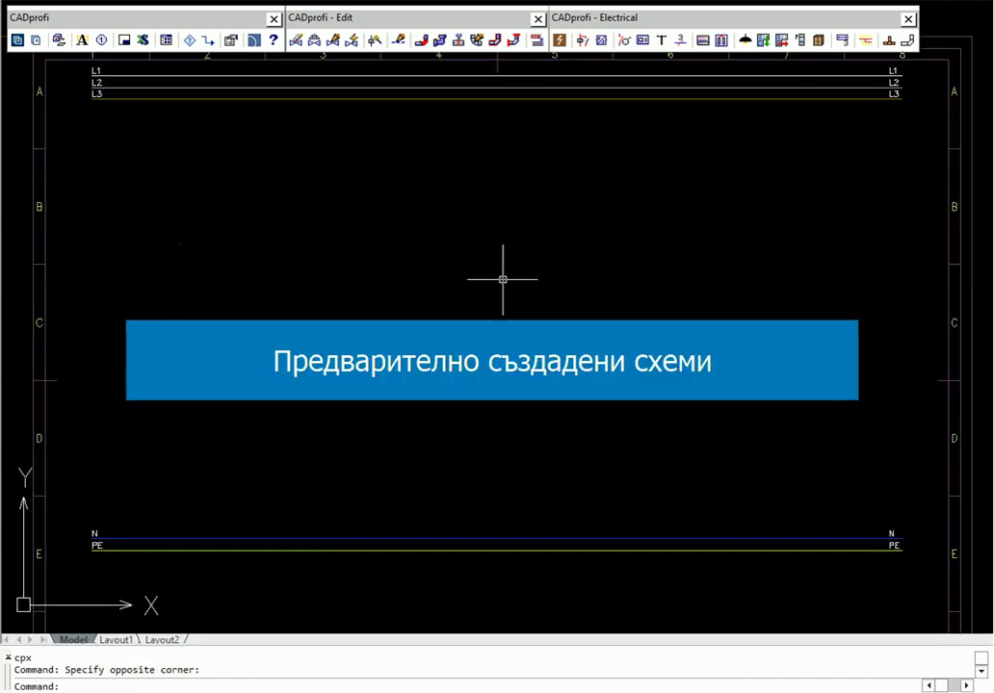
# Insert the heavy-duty direct-on-line motor starting scheme, renumbered, at the L1 bus start.
pyautogui.click(721, 42)
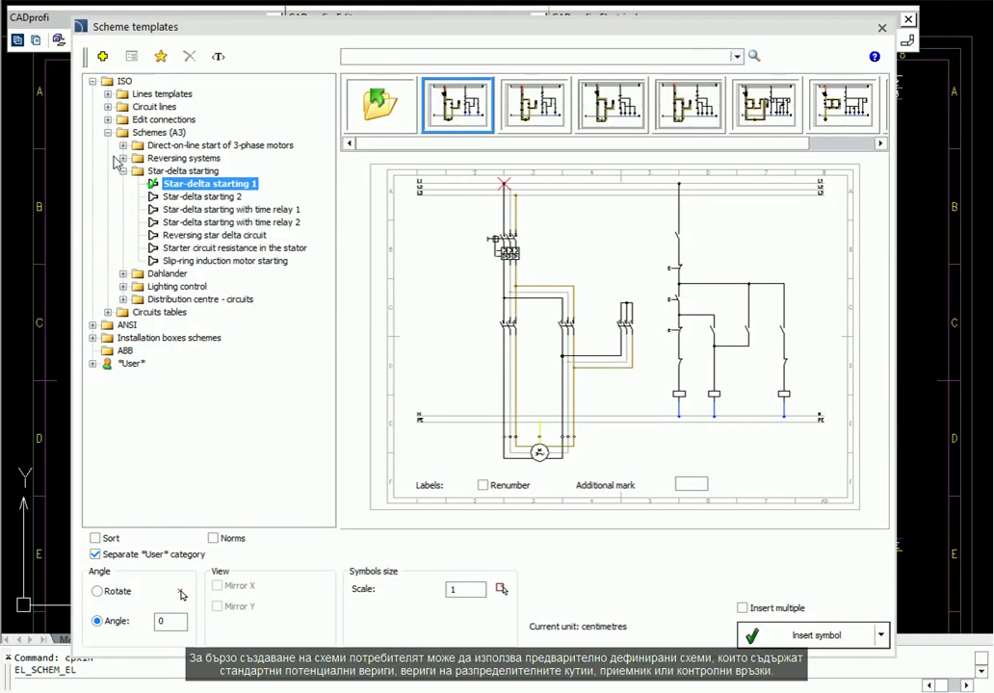
pyautogui.click(122, 144)
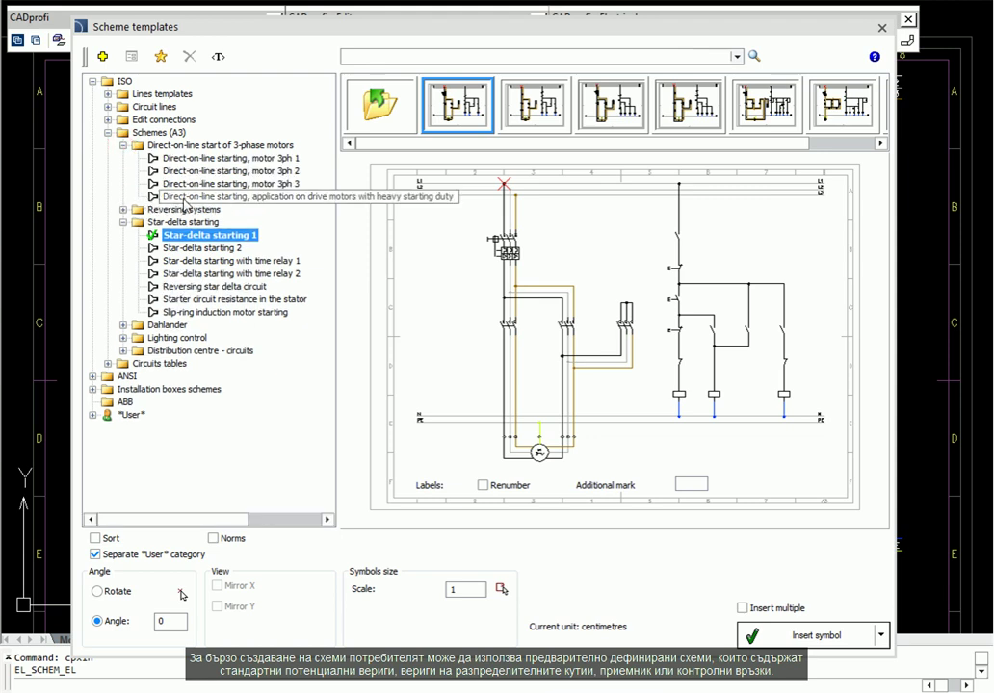
pyautogui.click(182, 198)
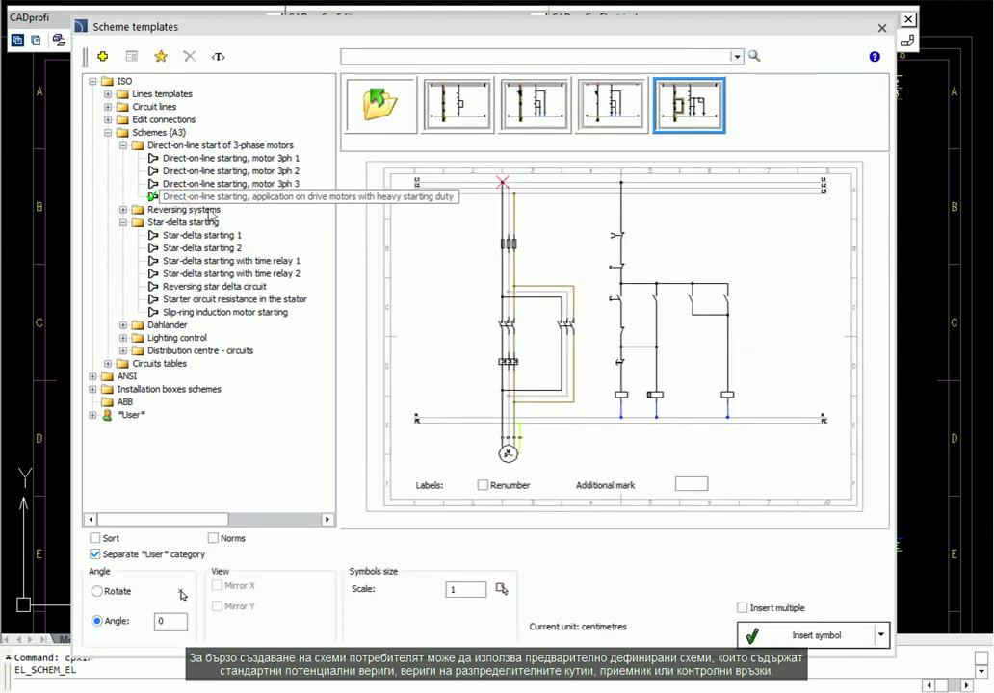
pyautogui.click(482, 484)
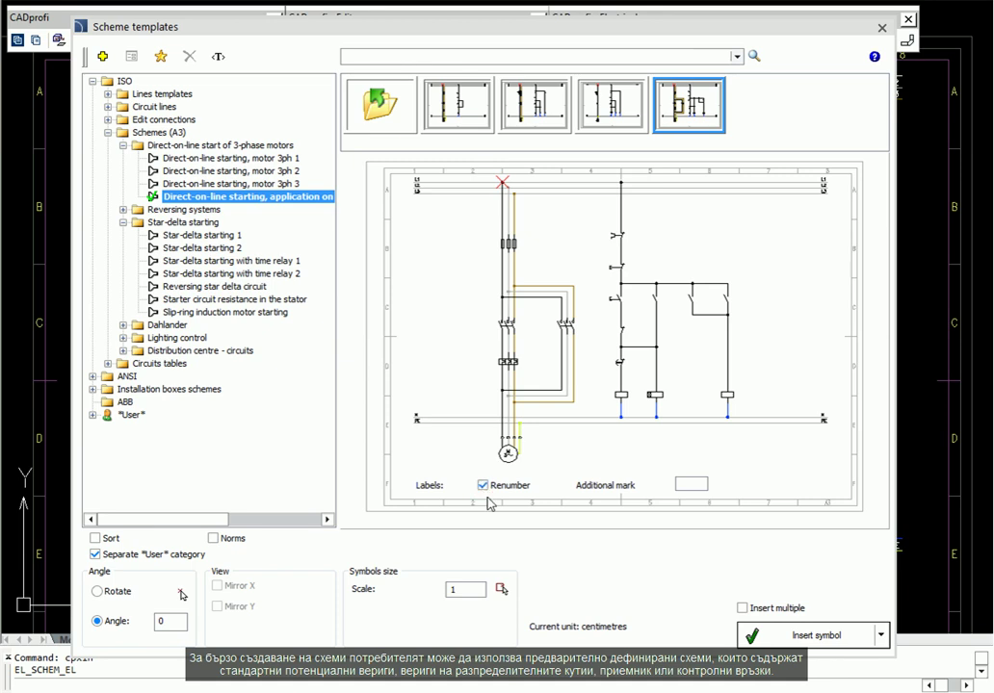
pyautogui.click(787, 642)
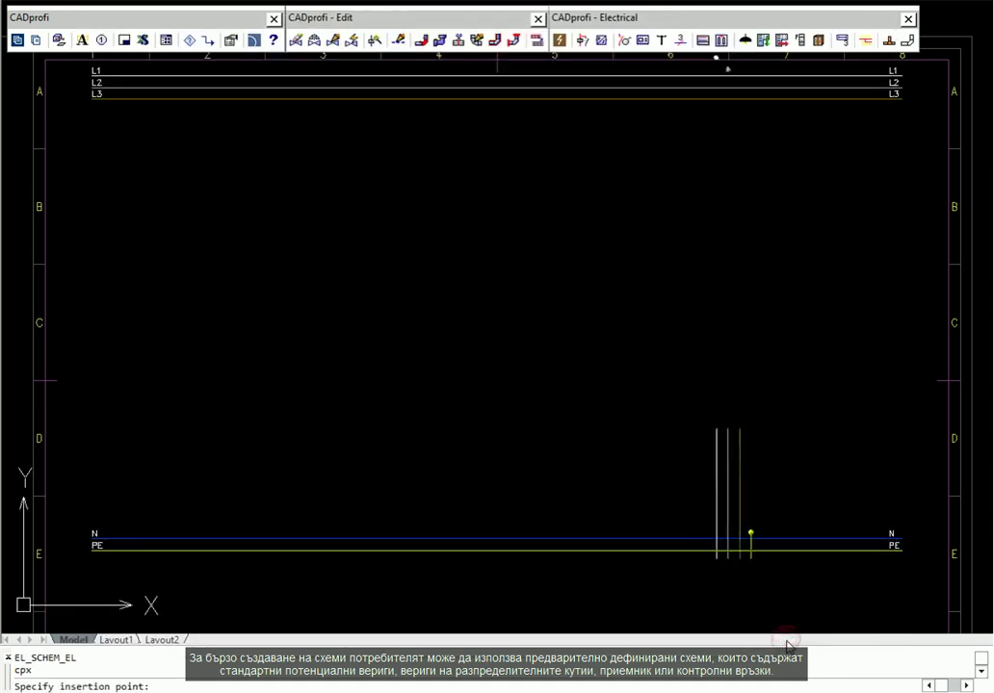
pyautogui.click(223, 78)
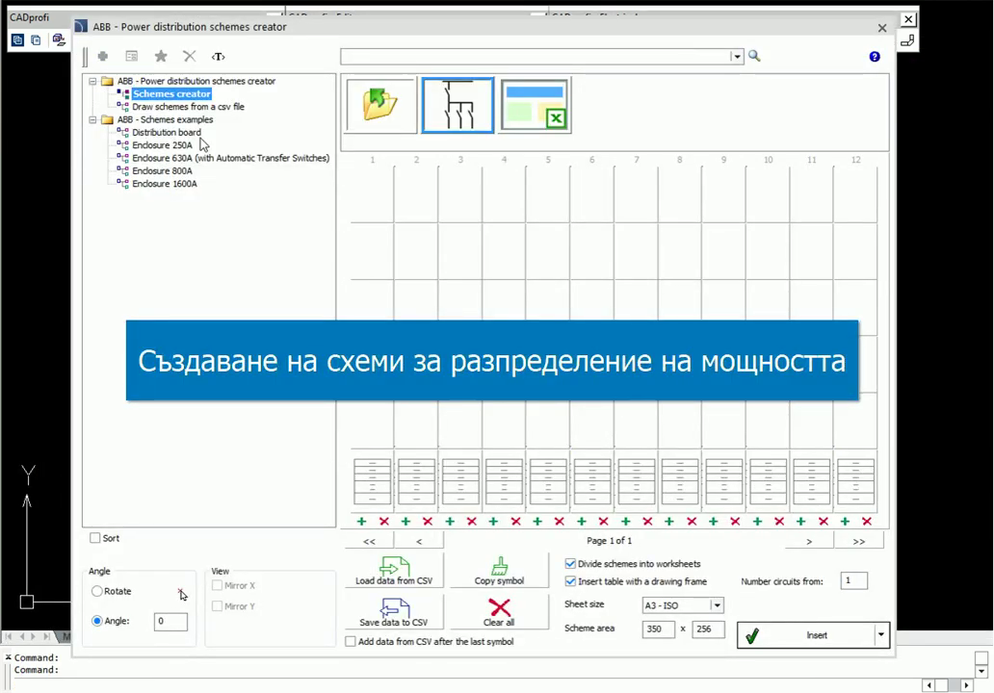
# Fill an empty ABB distribution board slot with an E259 3CO installation relay and place the schematic.
pyautogui.click(190, 132)
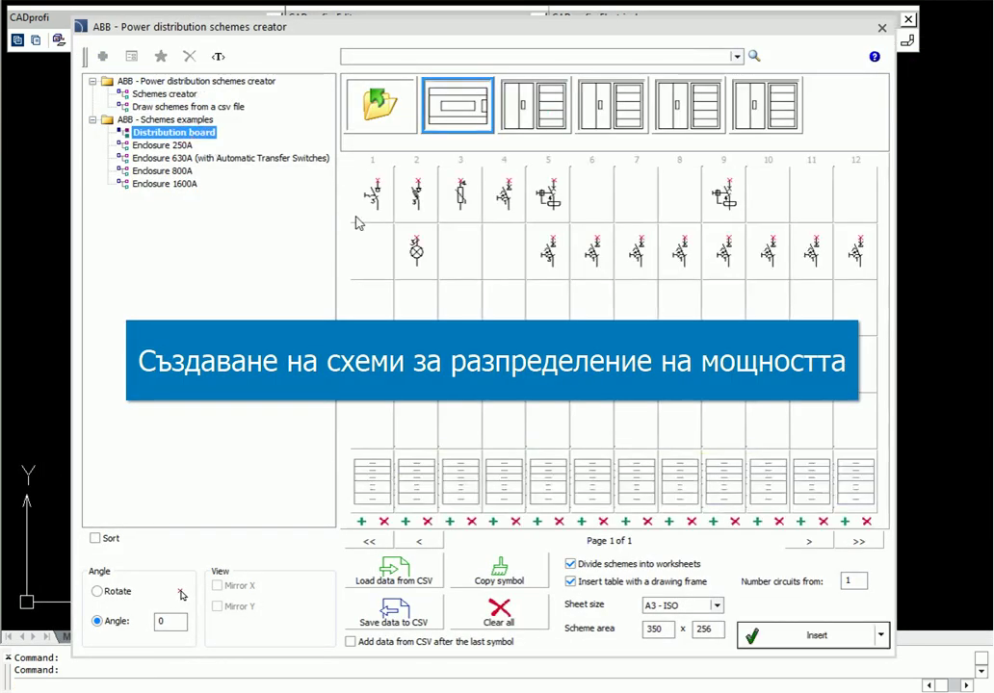
pyautogui.click(583, 315)
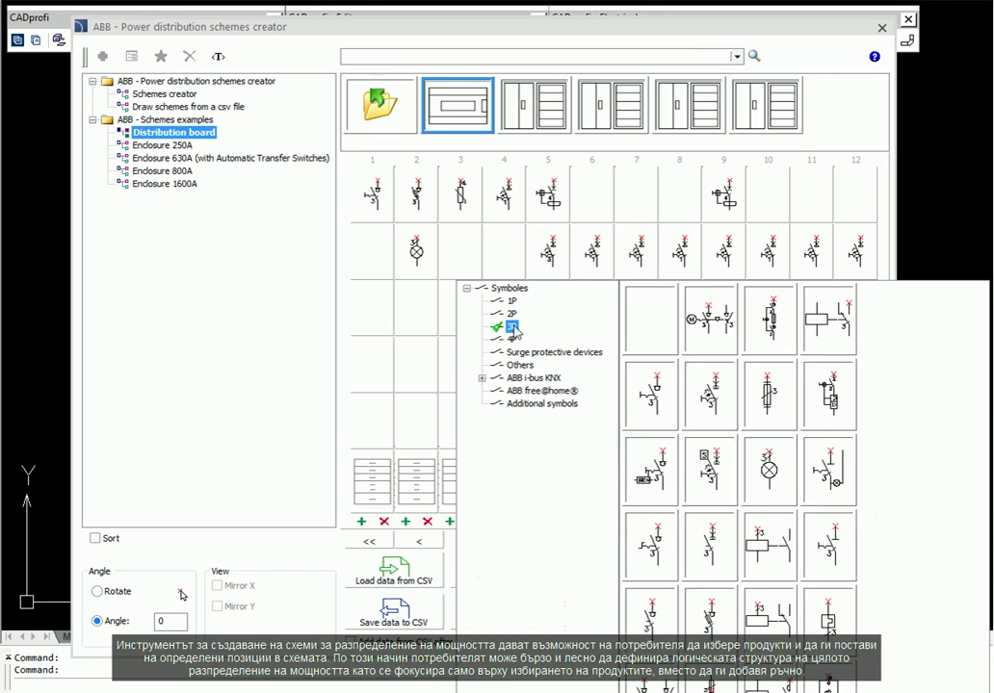
pyautogui.click(837, 339)
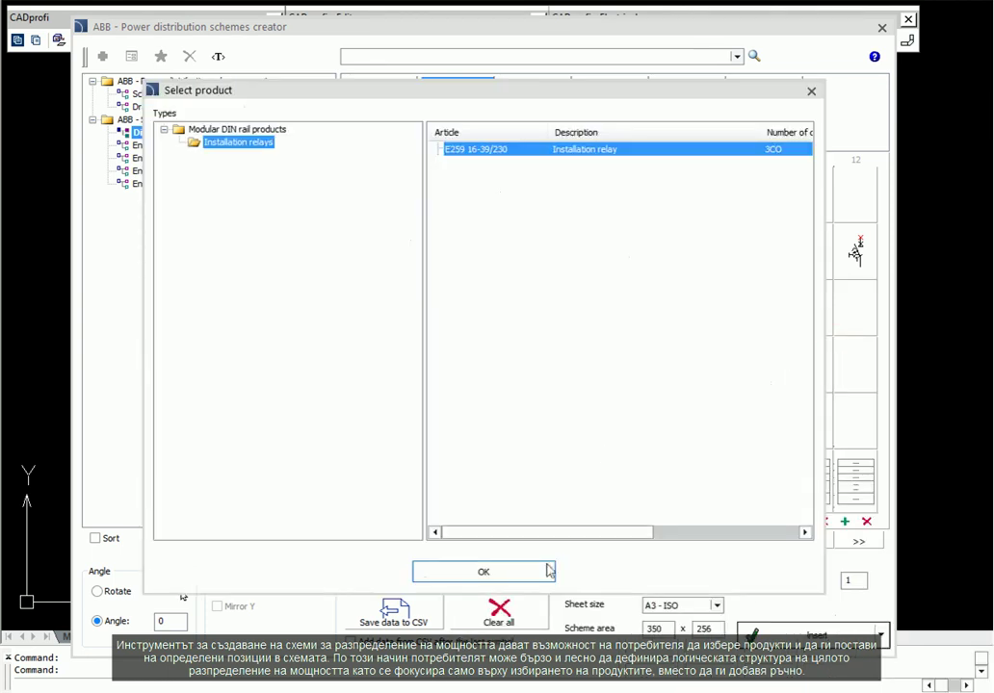
pyautogui.click(545, 576)
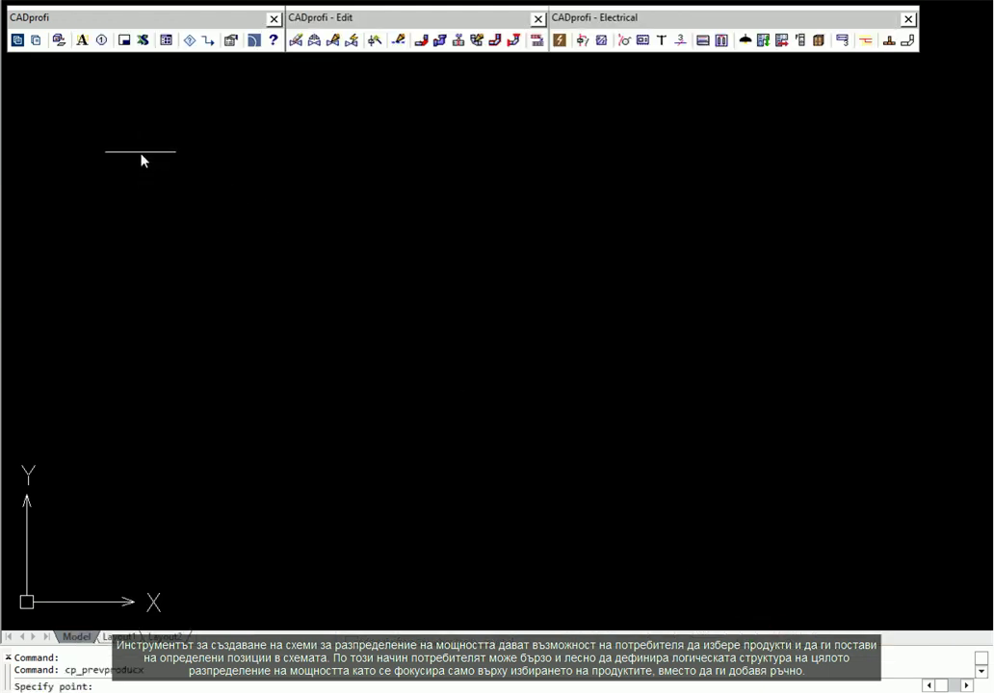
pyautogui.click(137, 108)
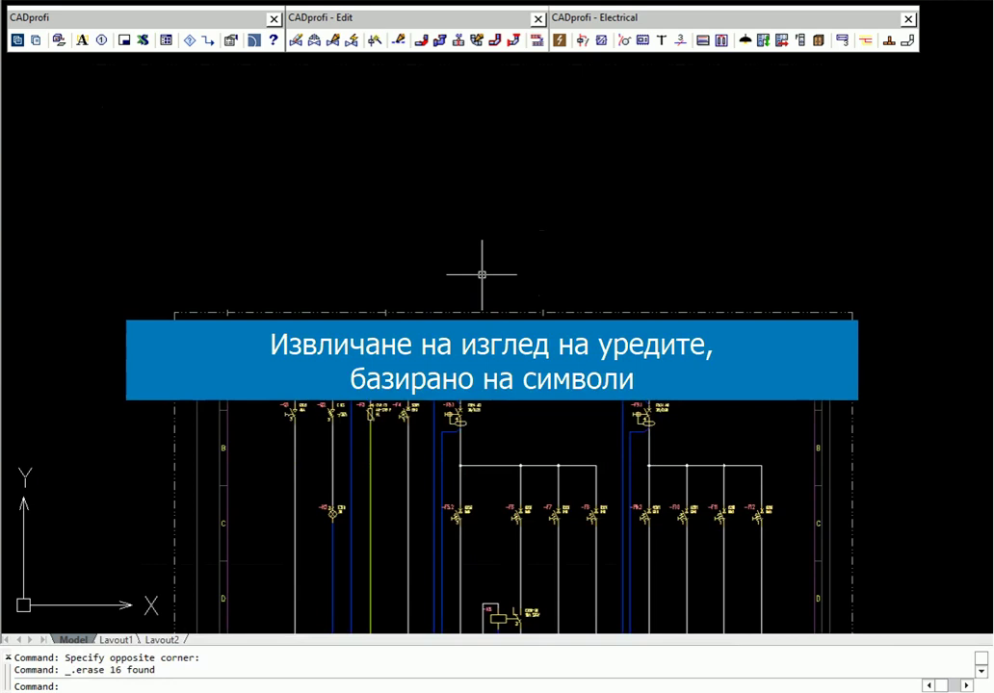
# Generate 2D views of the schematic's 16 ABB devices and place them above it.
pyautogui.click(142, 40)
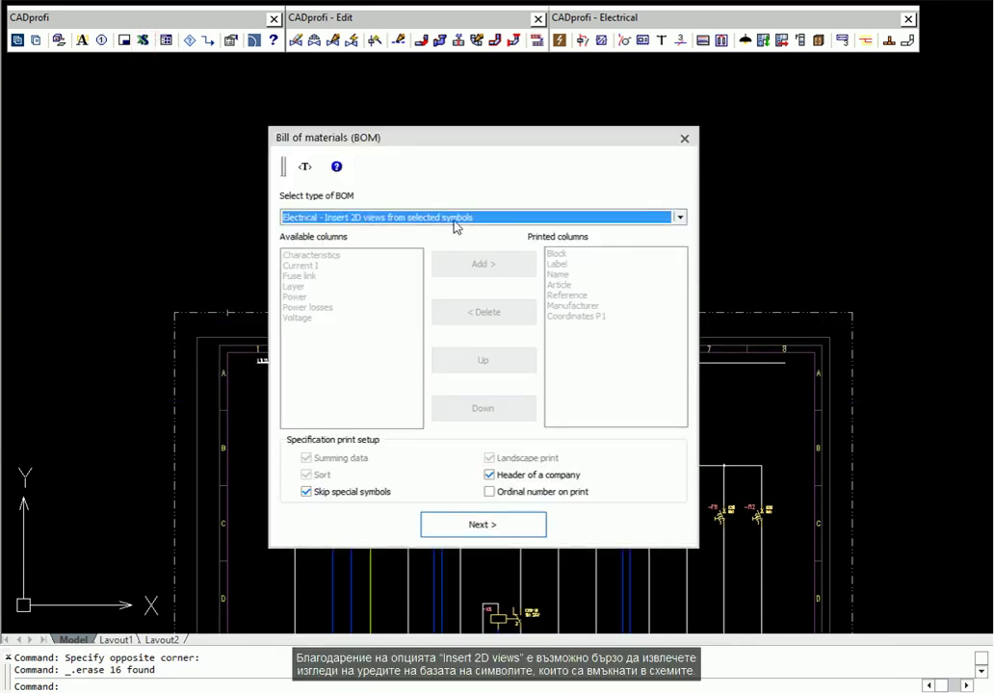
pyautogui.click(488, 528)
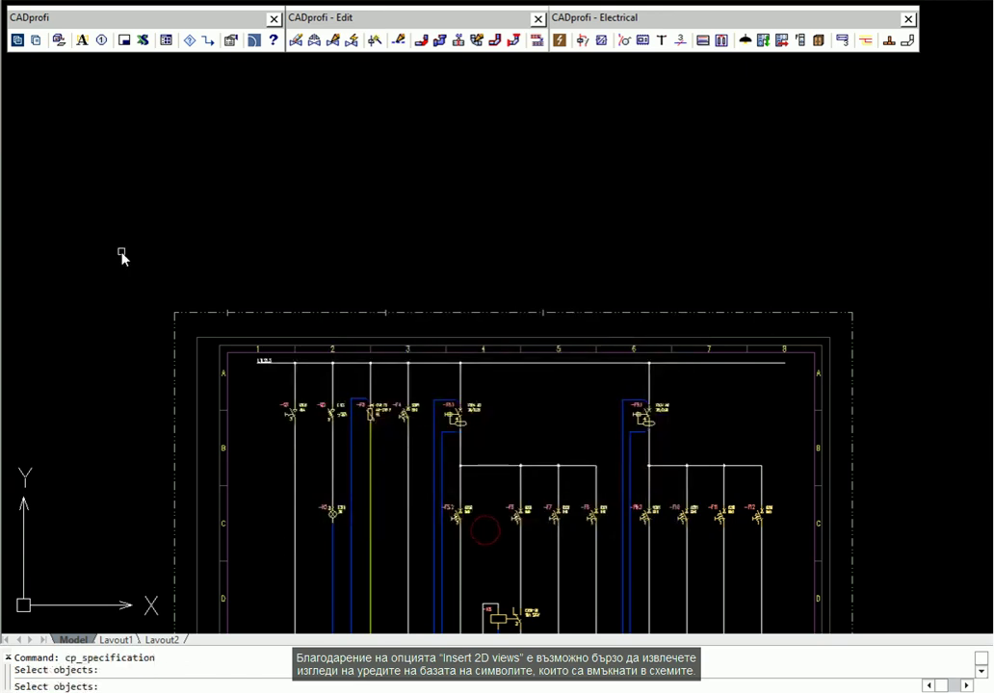
pyautogui.click(121, 253)
pyautogui.click(922, 637)
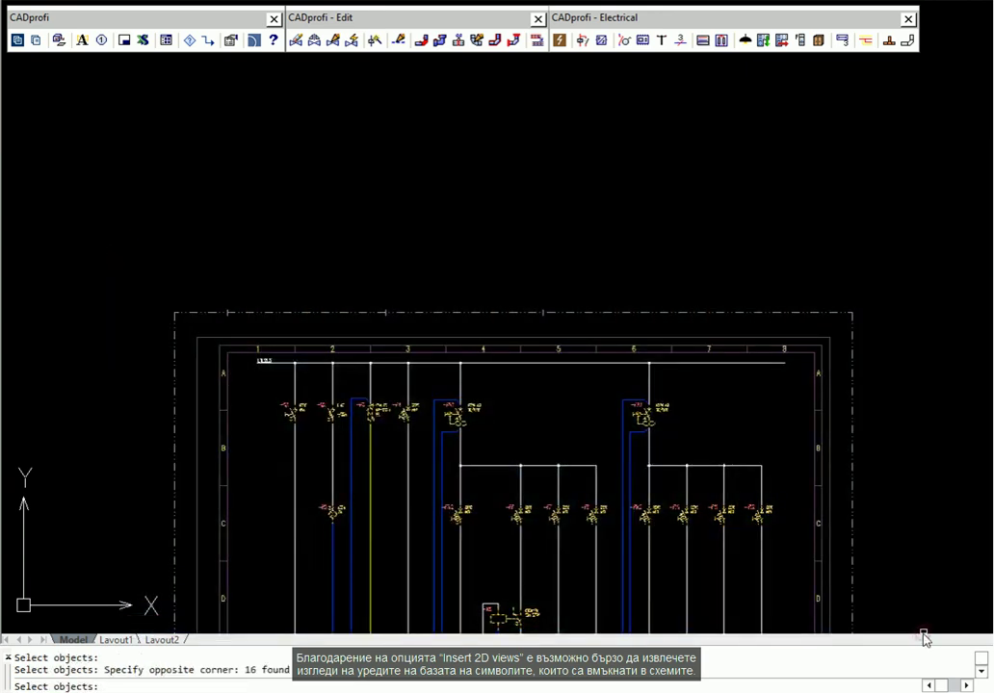
pyautogui.press('Return')
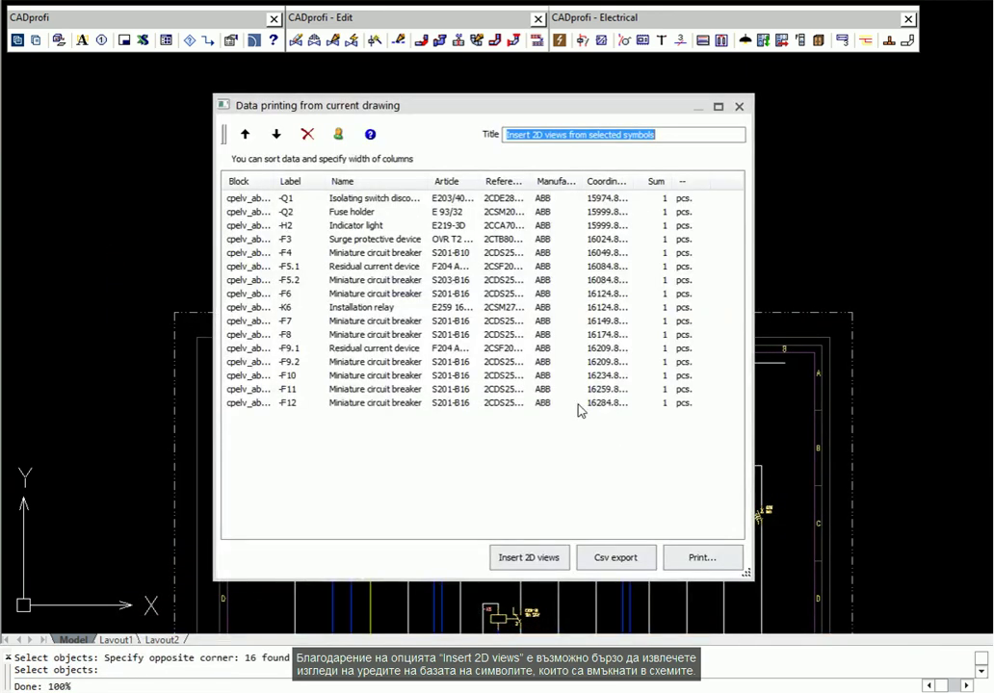
pyautogui.click(521, 560)
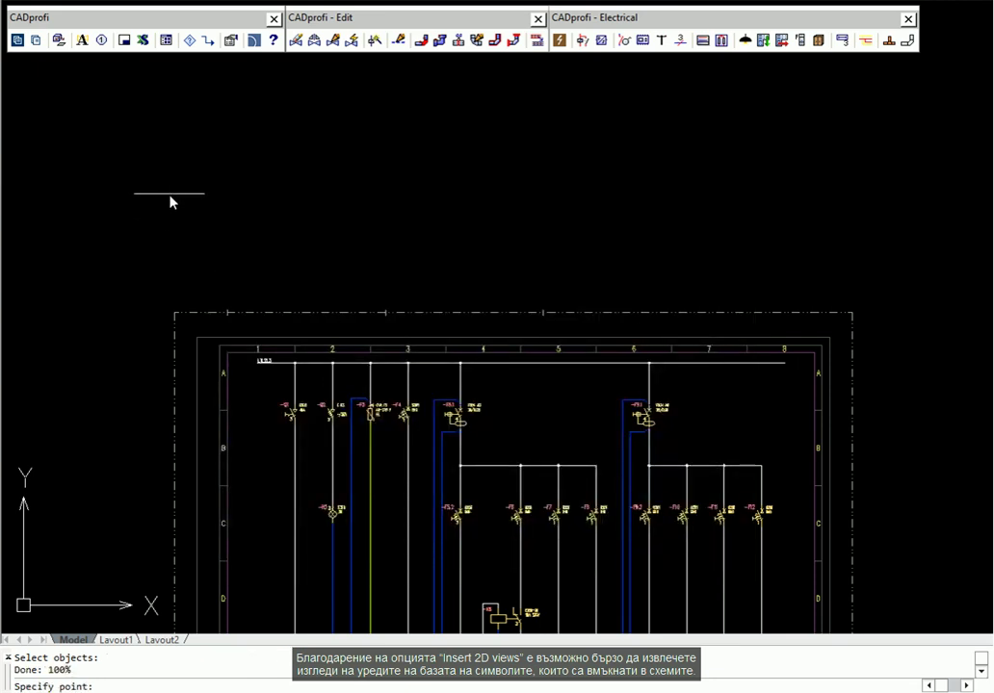
pyautogui.click(169, 199)
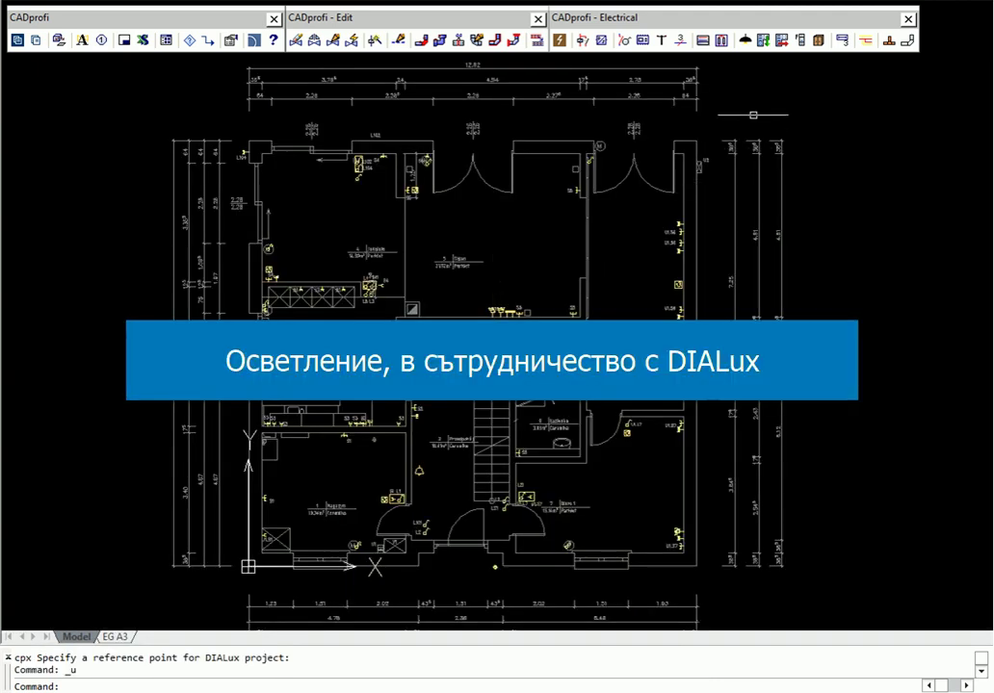
# Import the luminaires from Plan-Arch-from-DIALUX-2.stf at the plan's lower-left corner, skipping isolines.
pyautogui.click(762, 41)
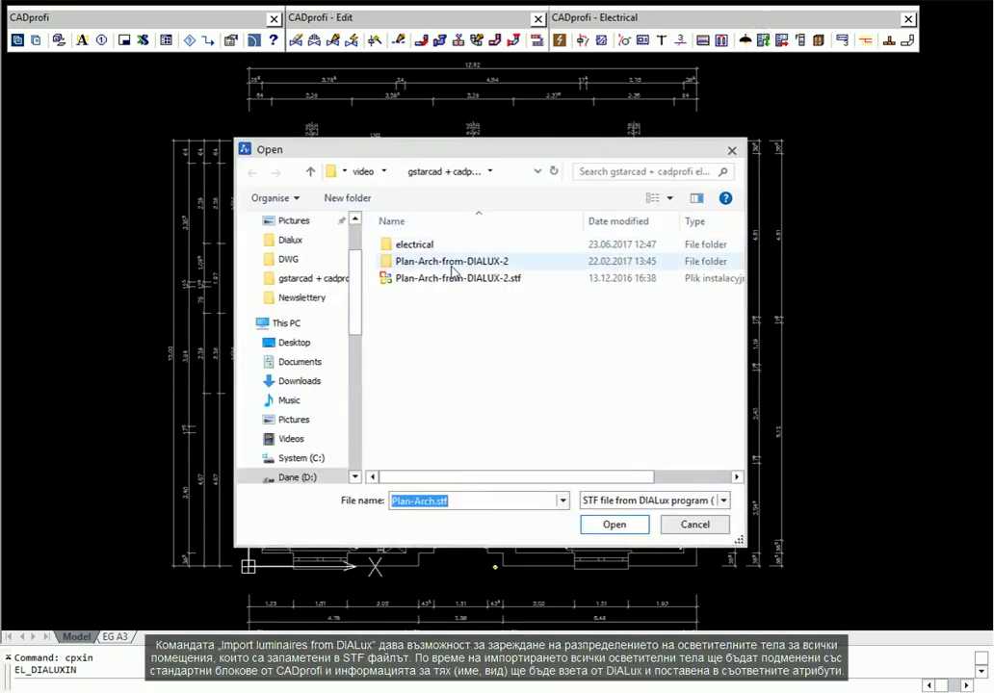
pyautogui.click(442, 278)
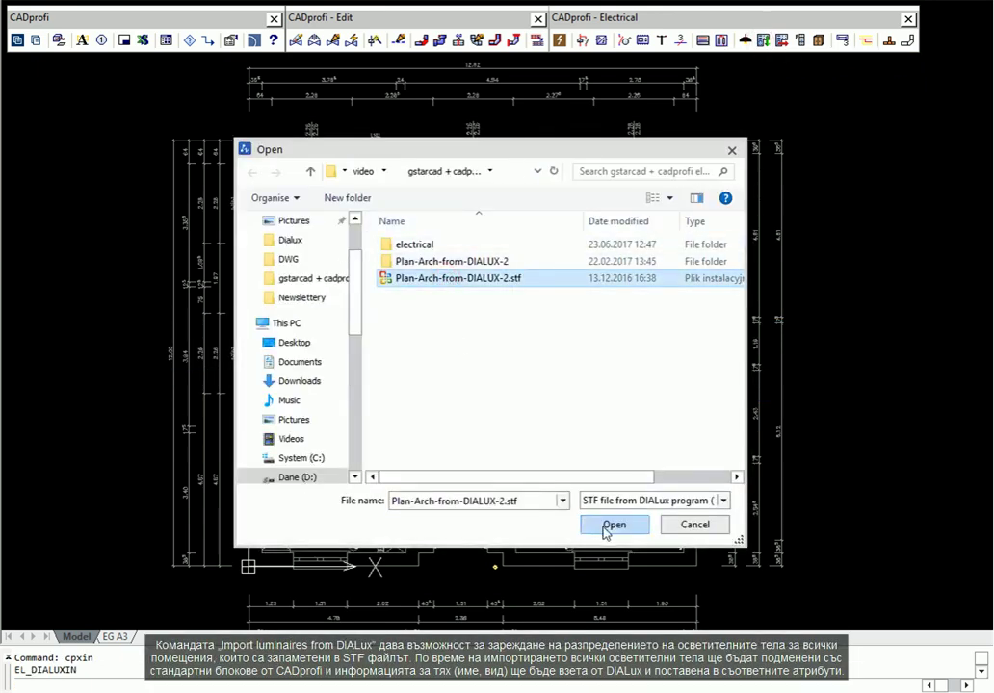
pyautogui.click(604, 528)
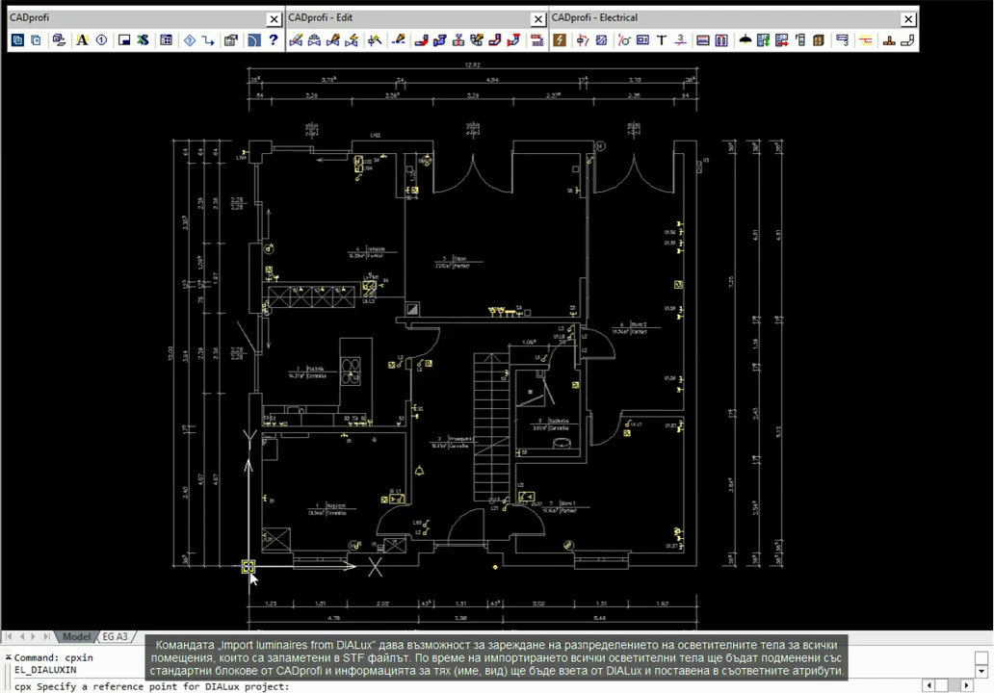
pyautogui.click(249, 568)
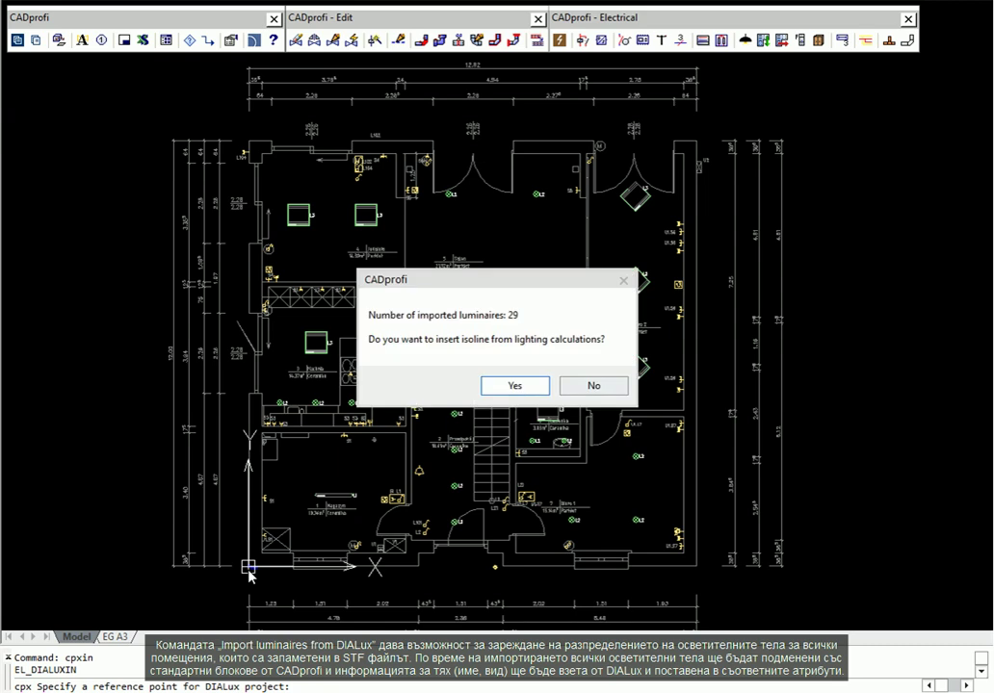
pyautogui.click(605, 387)
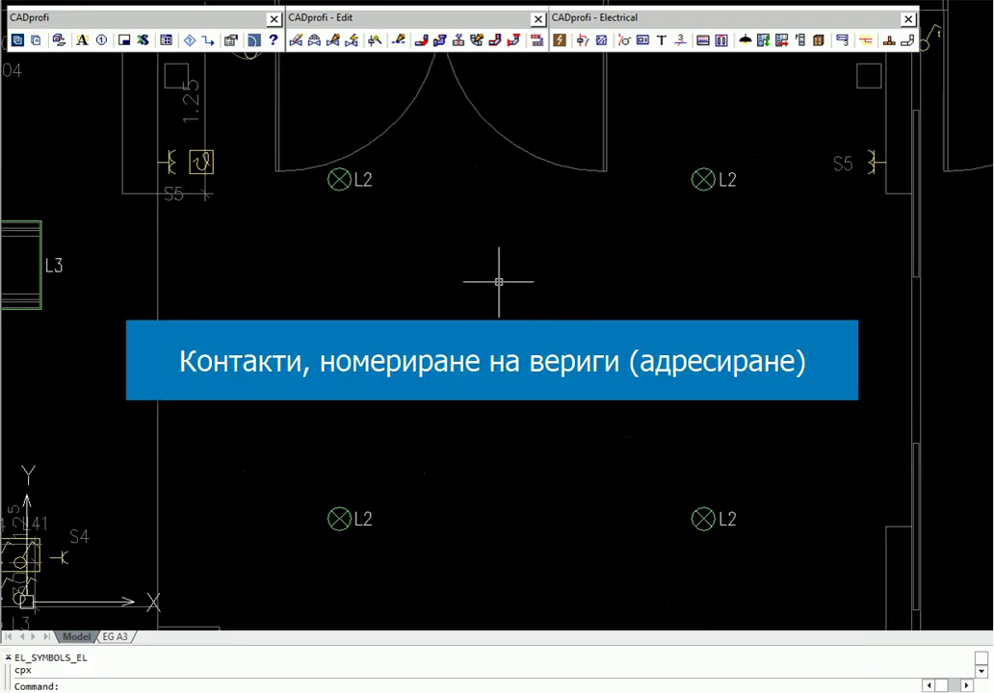
# Insert two Connector switch symbols, one above the other, beside the right wall.
pyautogui.click(622, 42)
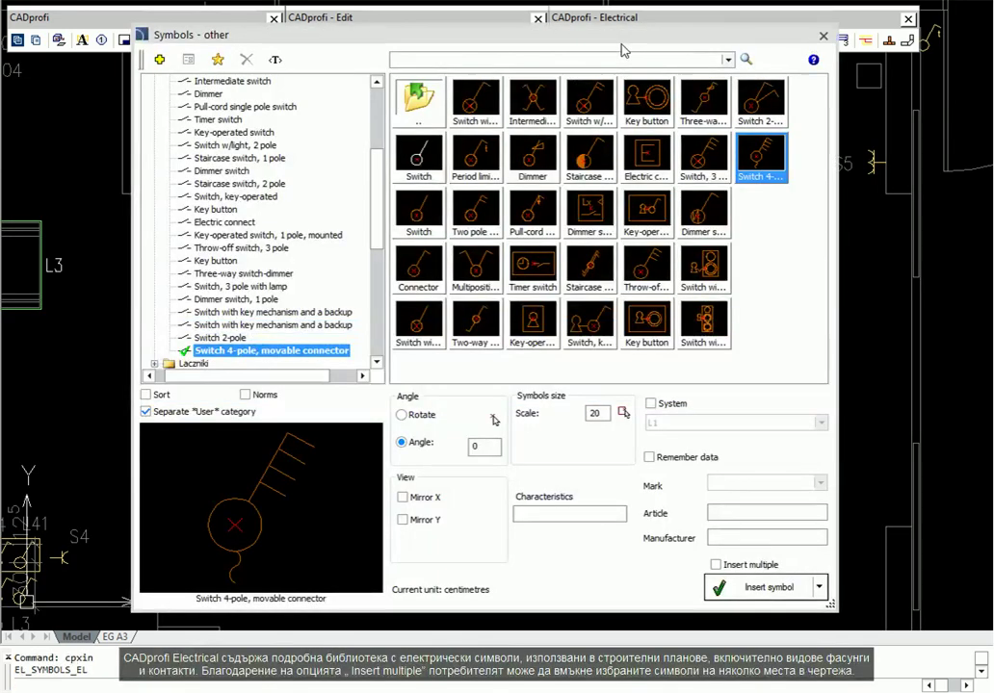
pyautogui.click(410, 272)
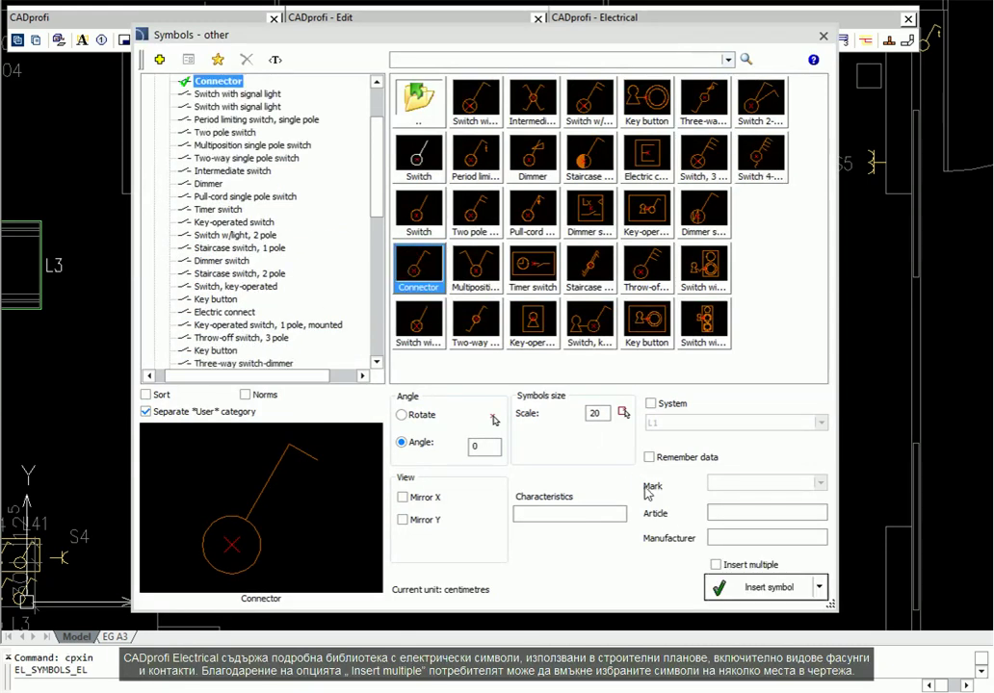
pyautogui.click(715, 566)
pyautogui.click(743, 588)
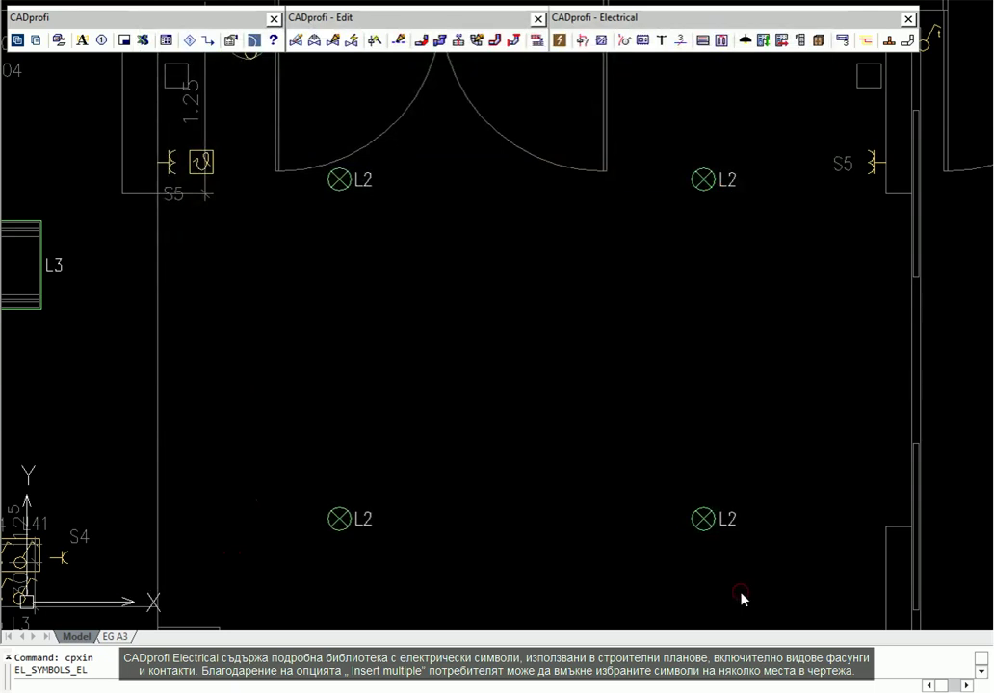
pyautogui.click(854, 546)
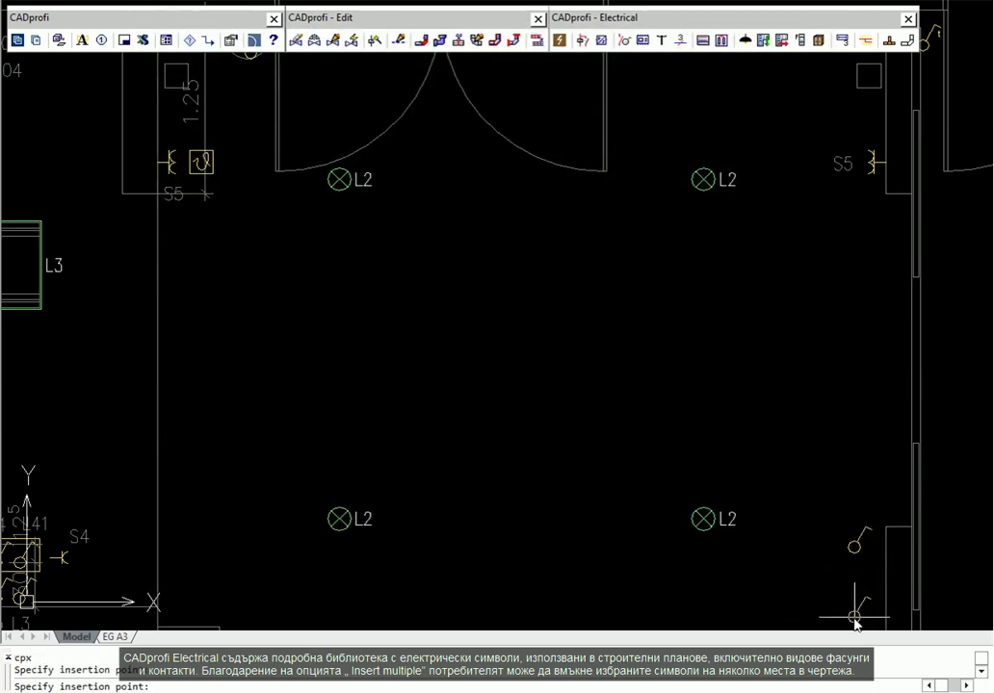
pyautogui.click(854, 624)
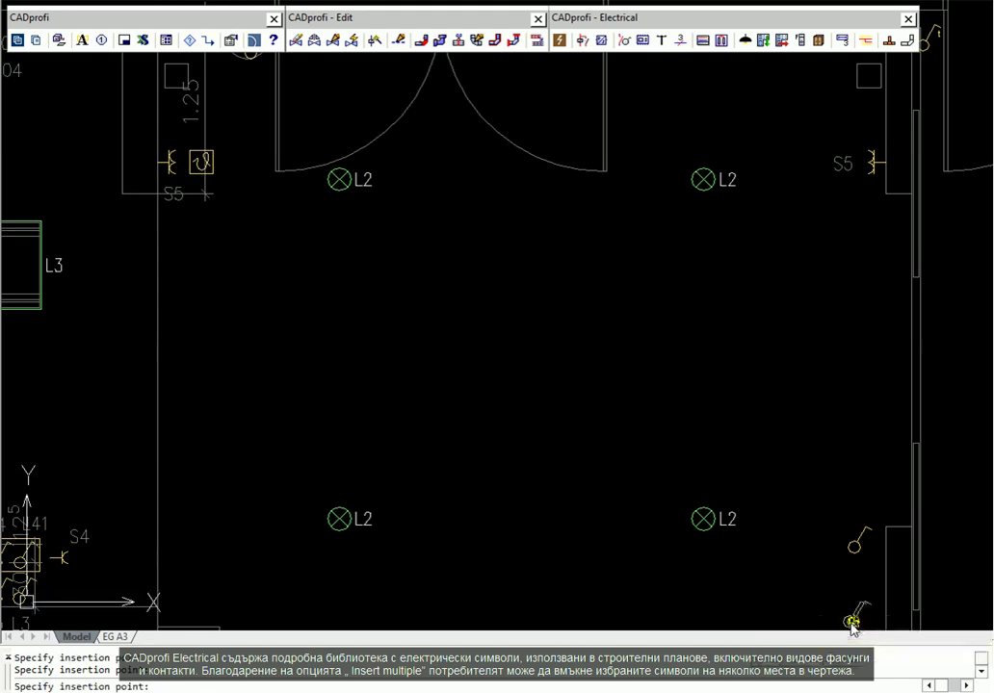
pyautogui.press('Escape')
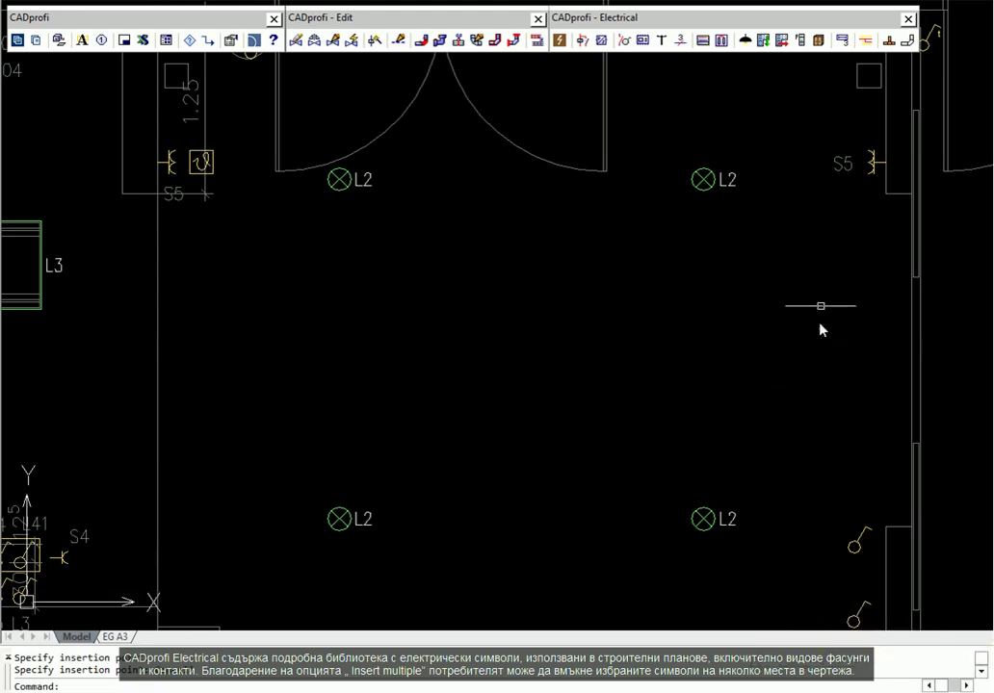
# Set circuit number 9 (U1.L9), assign the upper new switch and place its label.
pyautogui.click(840, 40)
pyautogui.doubleClick(661, 263)
pyautogui.write('9')
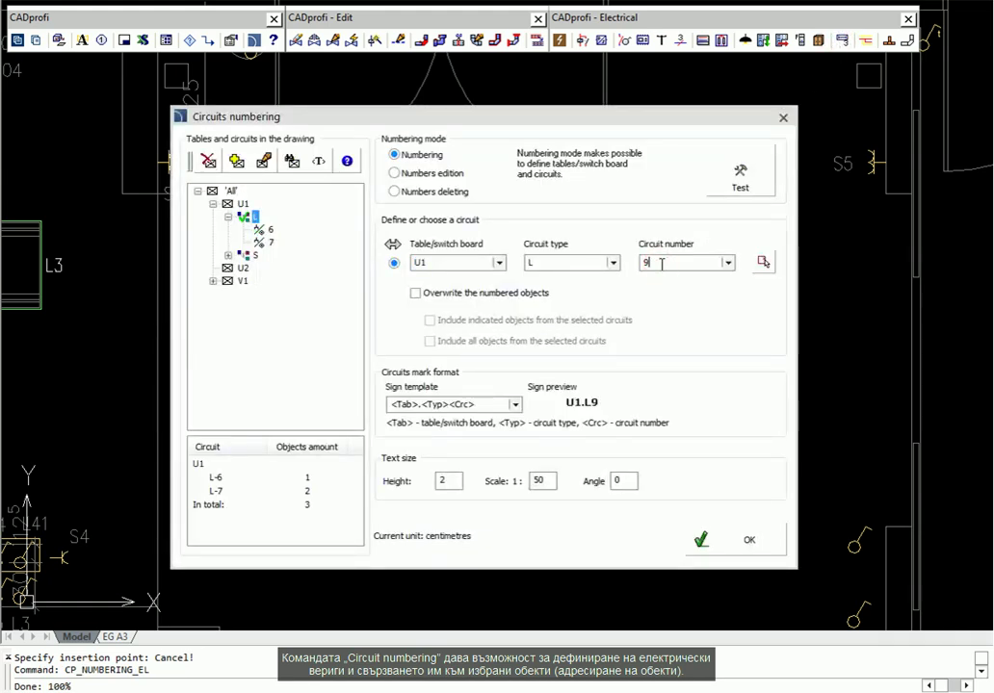
pyautogui.click(694, 540)
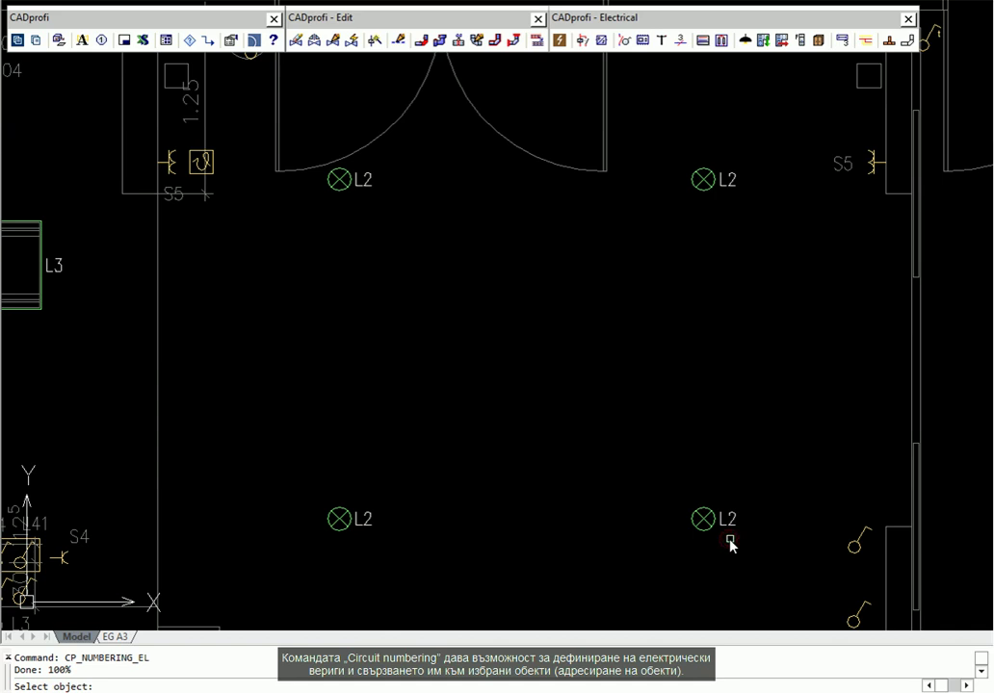
pyautogui.click(853, 551)
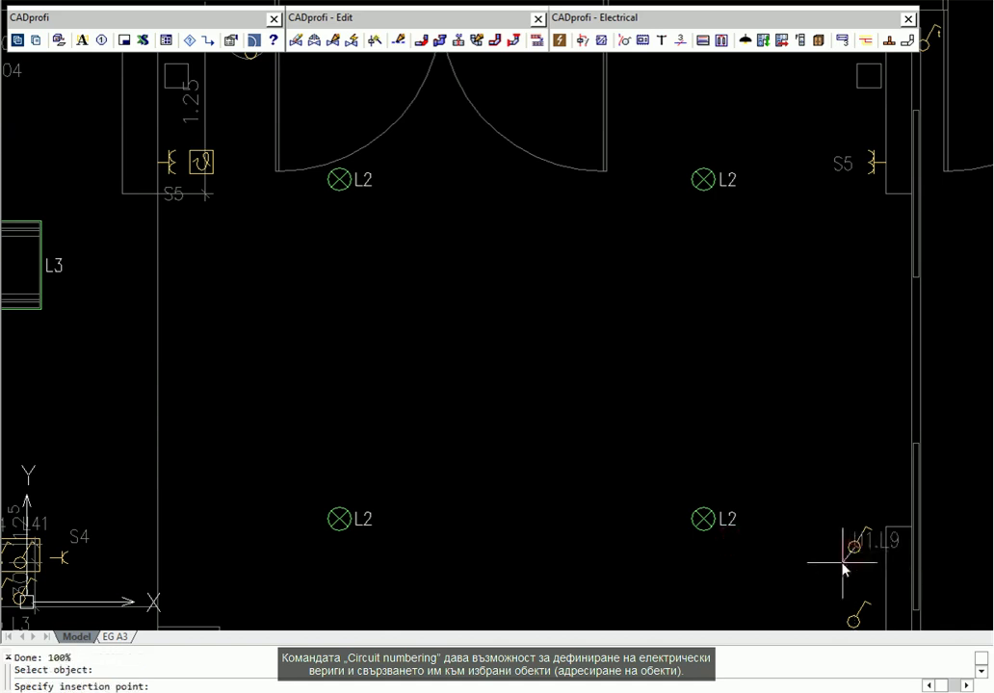
pyautogui.click(824, 583)
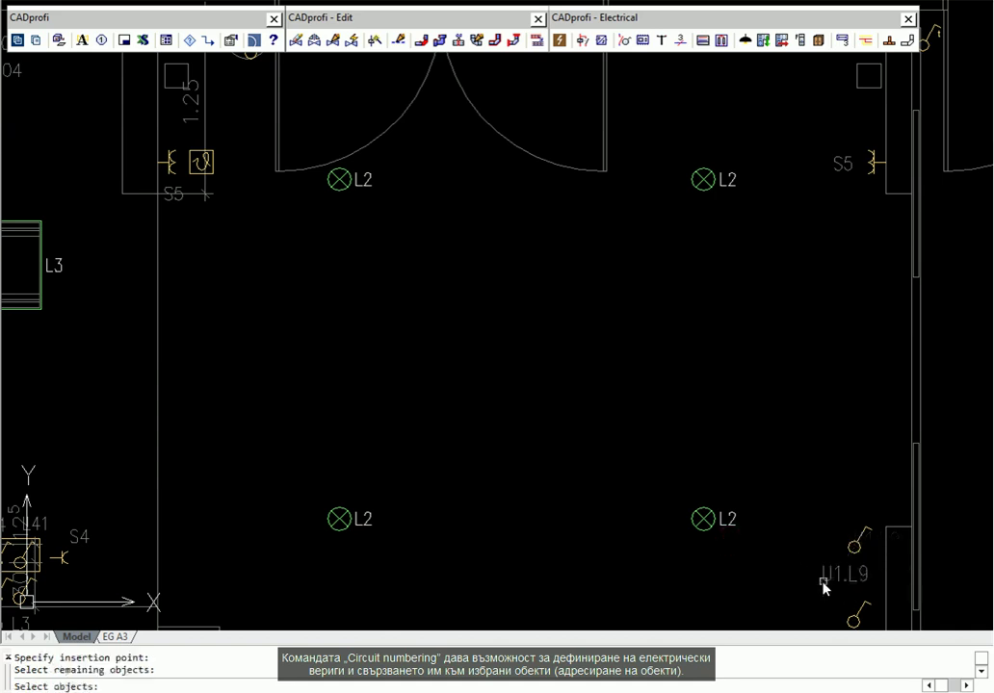
# Window-select the right and left pairs of L2 lights to add them to U1.L9.
pyautogui.click(744, 142)
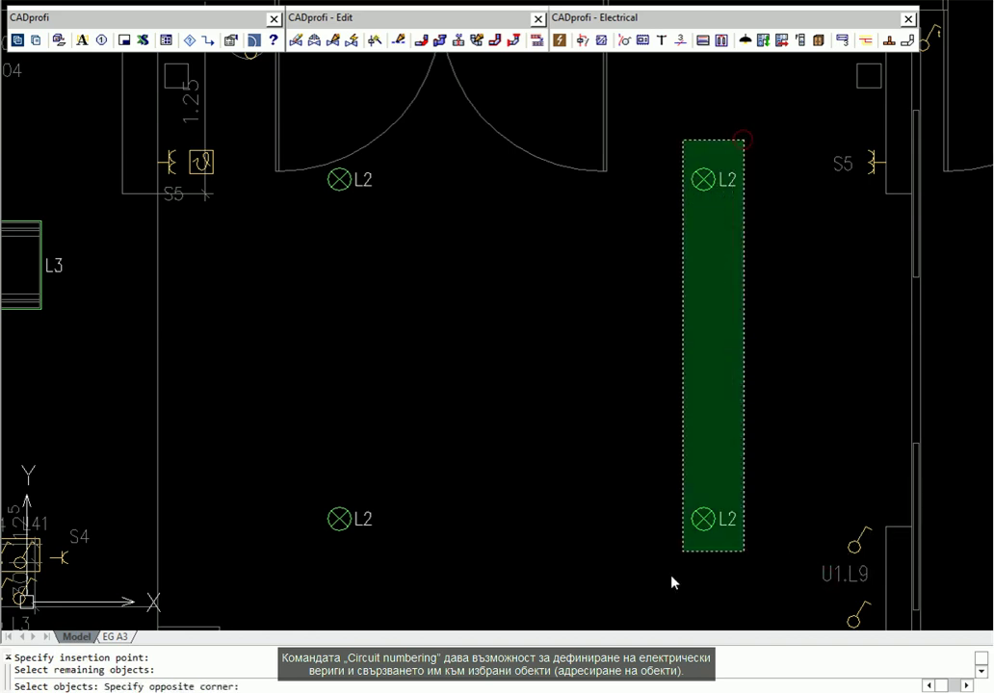
pyautogui.click(642, 590)
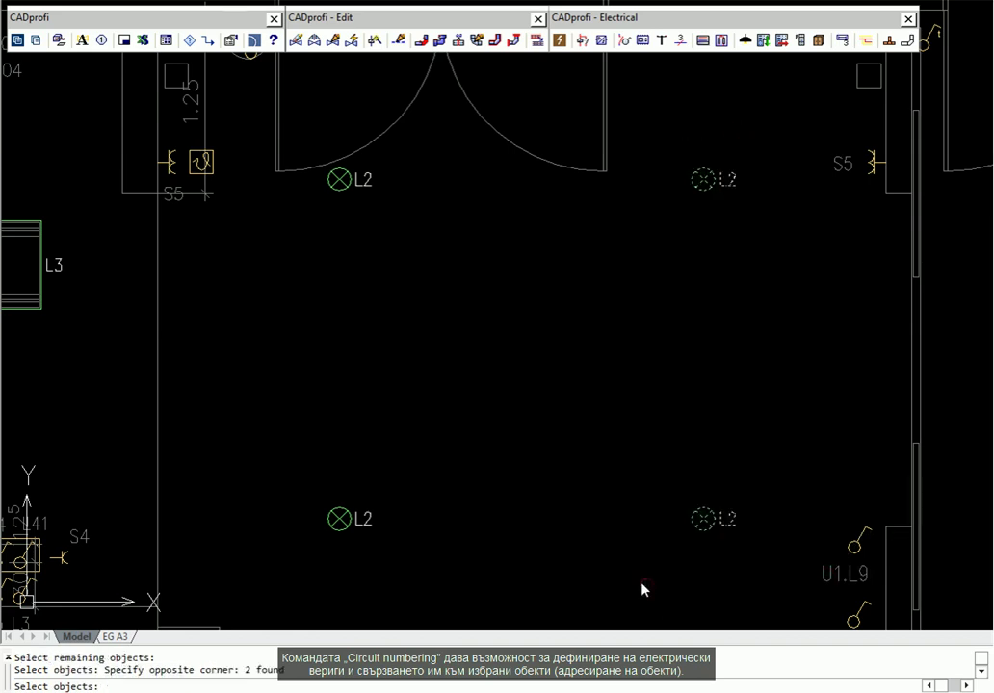
pyautogui.click(397, 144)
pyautogui.click(313, 549)
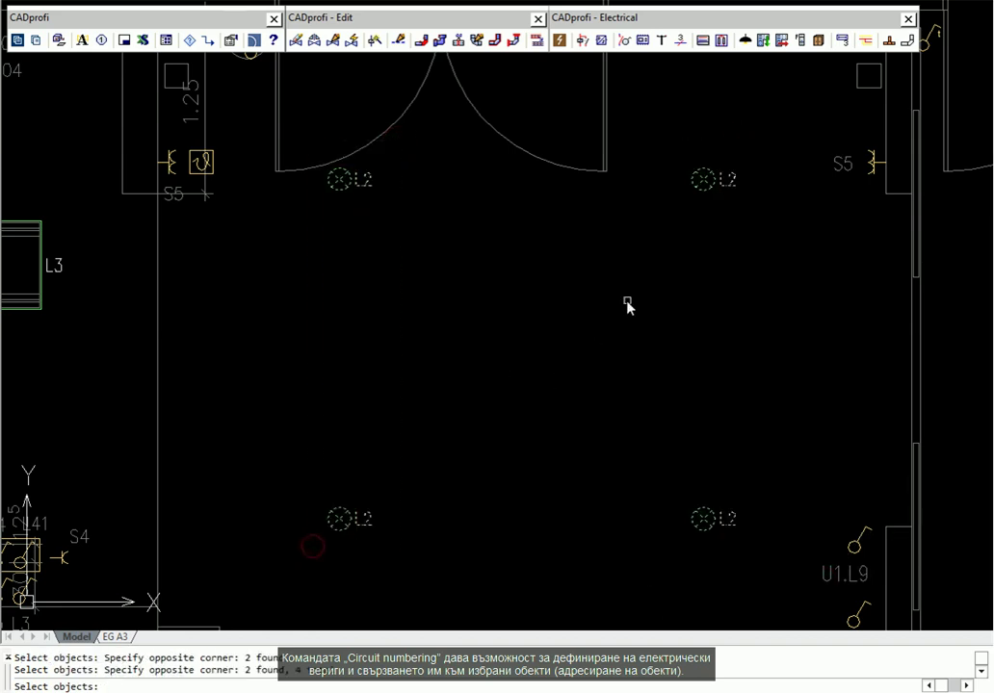
pyautogui.press('Return')
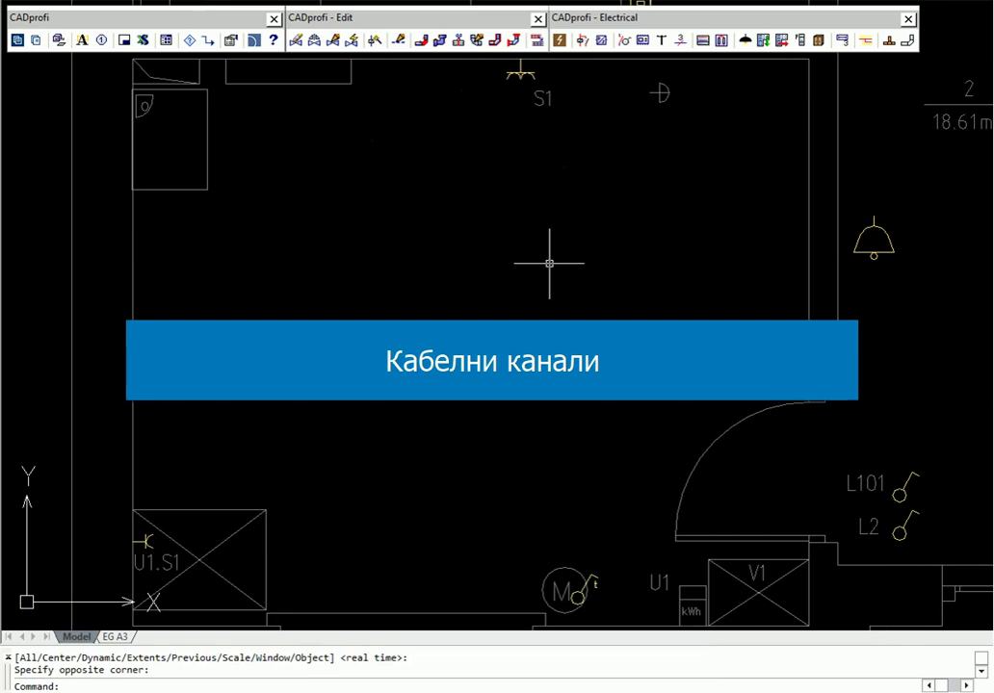
# Draw a 10x5 steel cable tray from the V1 cabinet up past the S1 L1 switches.
pyautogui.click(892, 45)
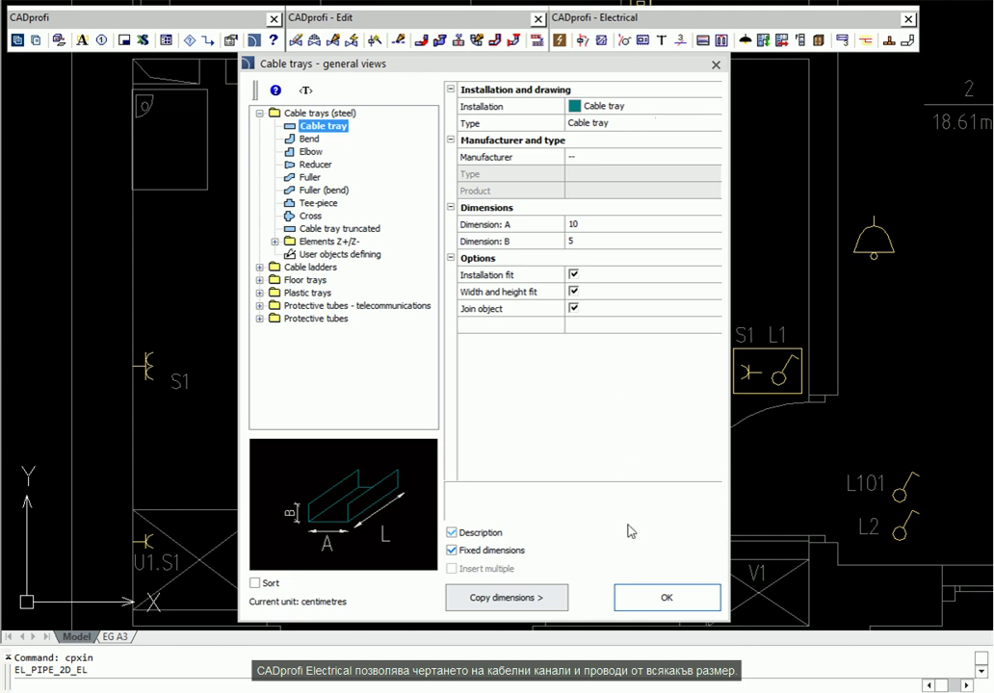
pyautogui.click(636, 598)
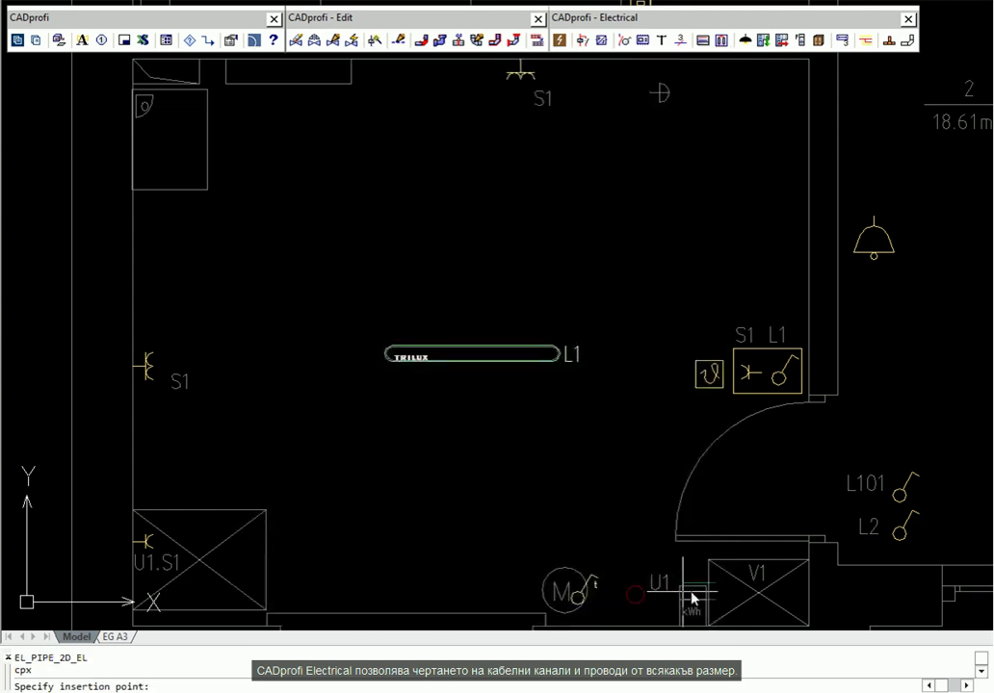
pyautogui.click(758, 580)
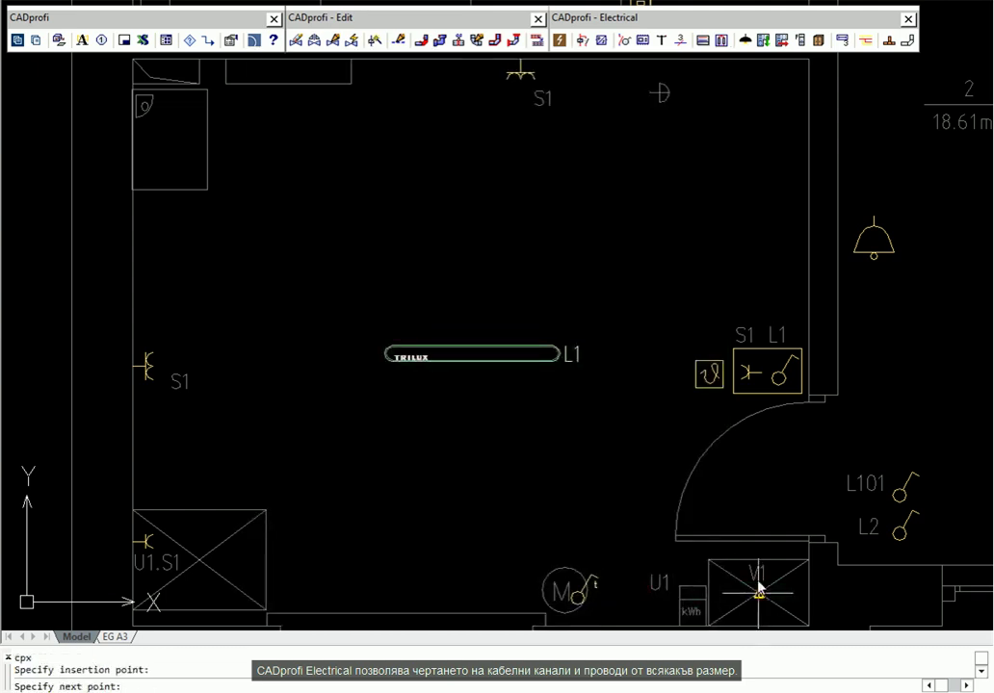
pyautogui.click(758, 182)
pyautogui.press('Return')
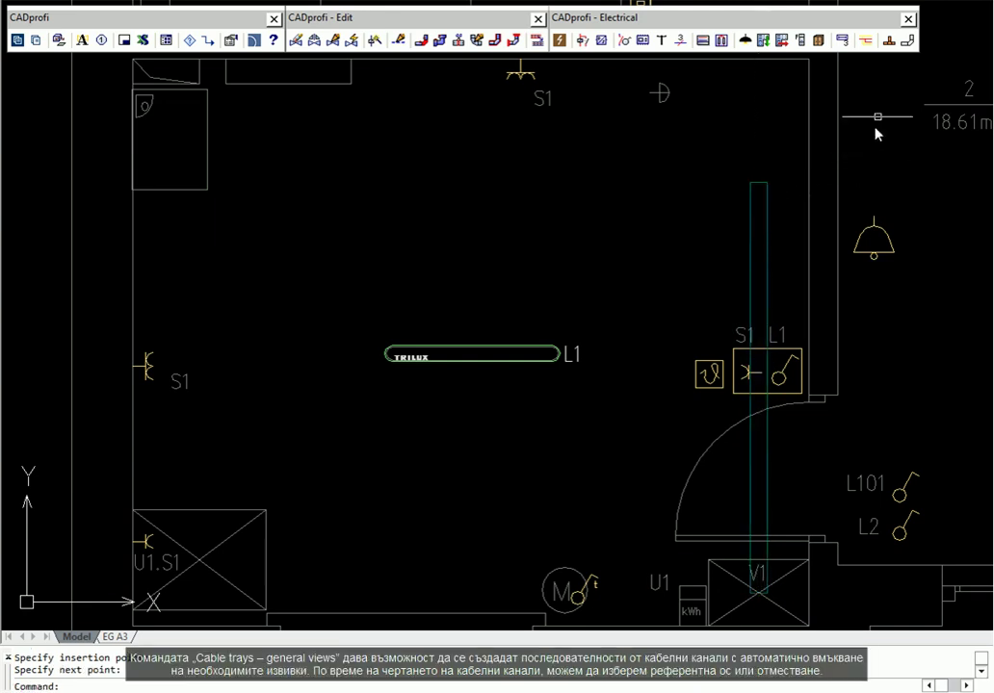
# Set the cable tray sequence reference edge to Right and offset S to 20.
pyautogui.click(907, 41)
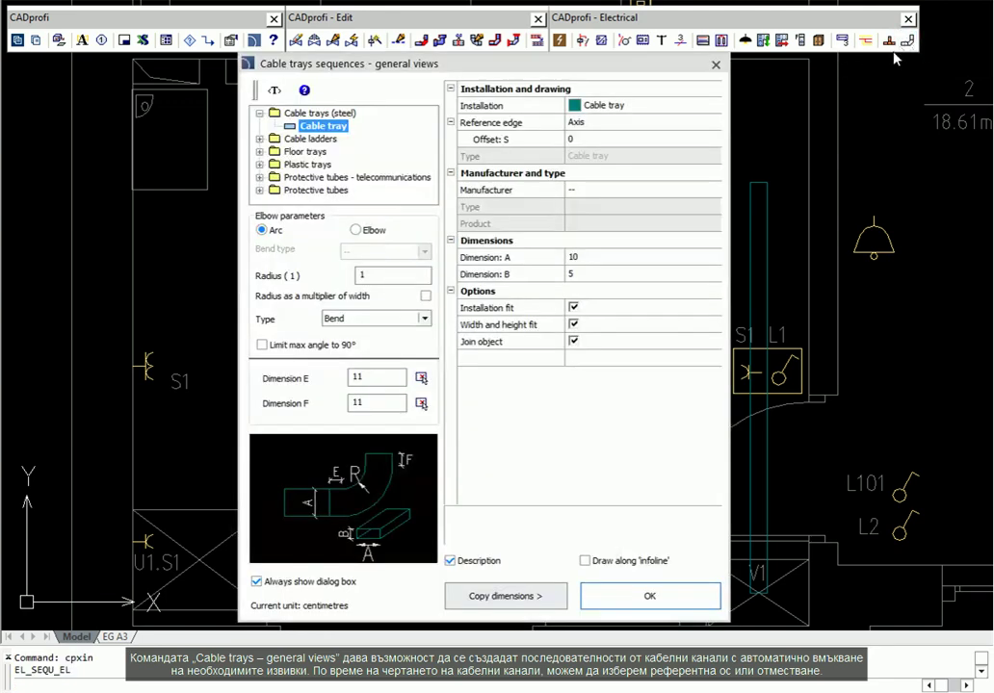
pyautogui.click(605, 122)
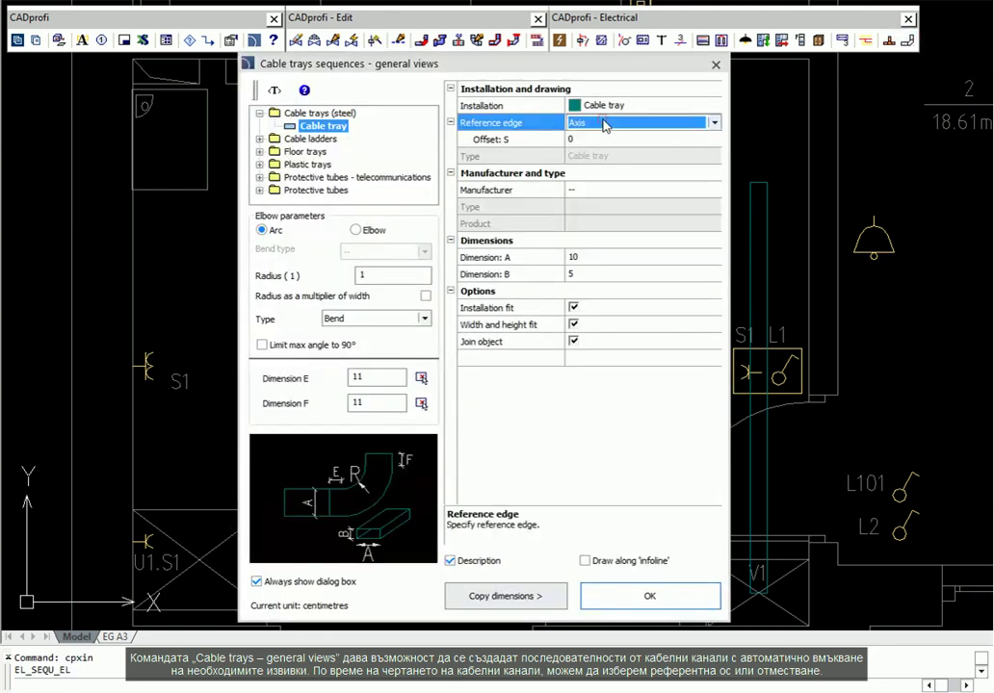
pyautogui.click(713, 122)
pyautogui.click(637, 148)
pyautogui.click(631, 139)
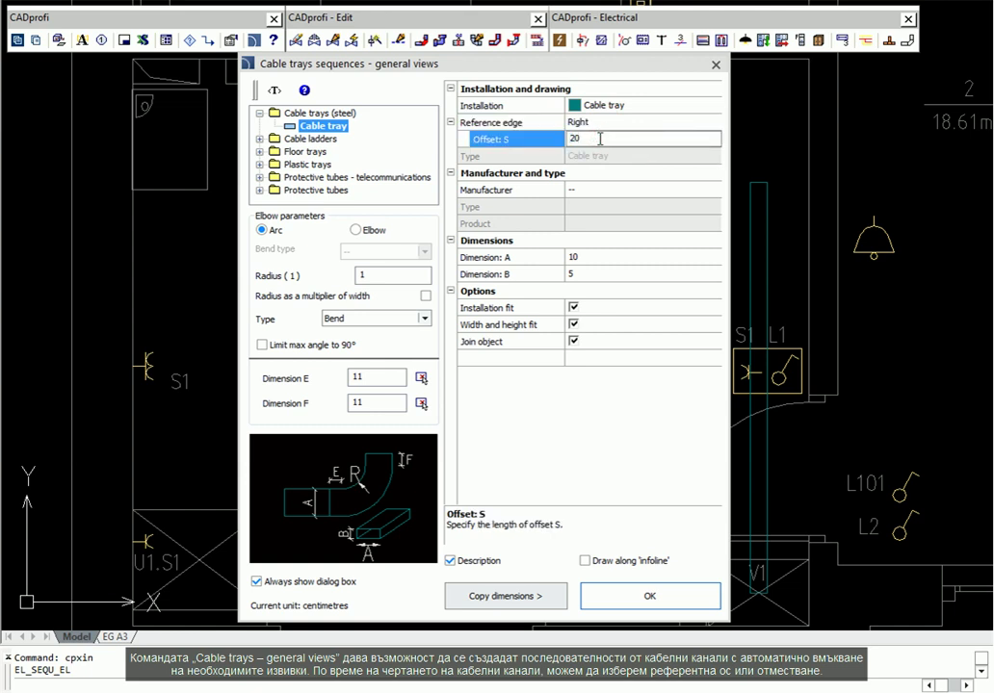
pyautogui.click(615, 598)
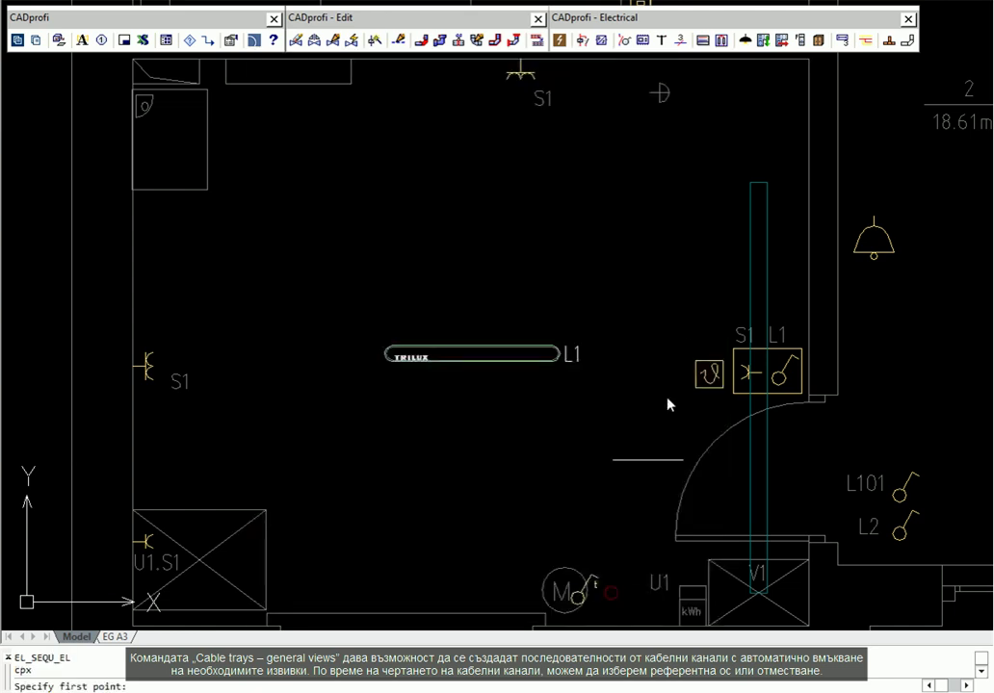
# Lay the tray from the top right, along the top wall and down the left wall.
pyautogui.click(808, 68)
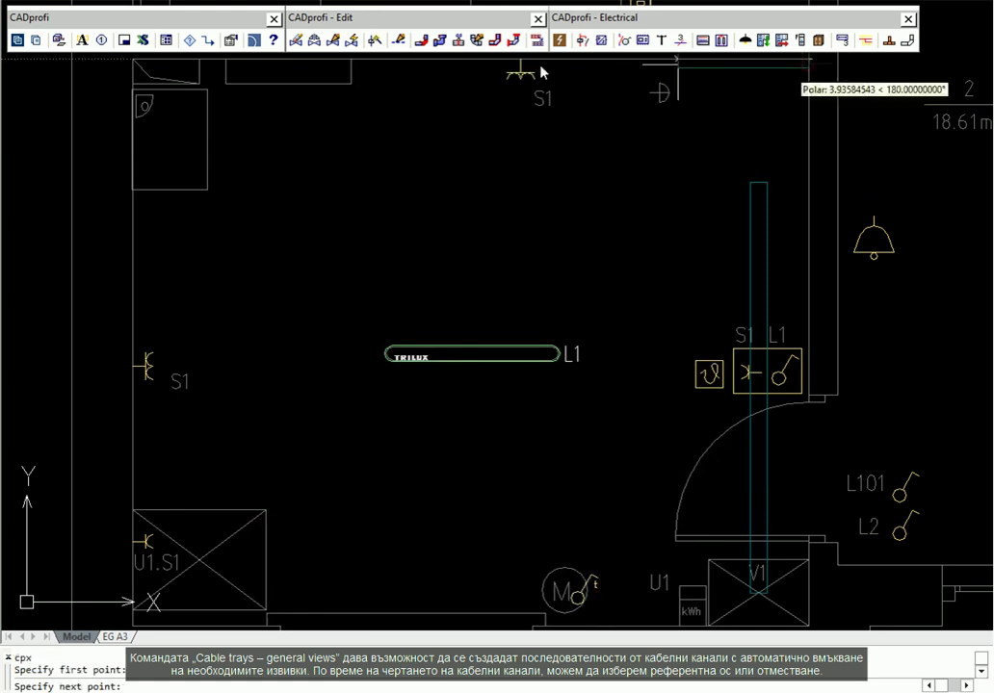
pyautogui.click(134, 66)
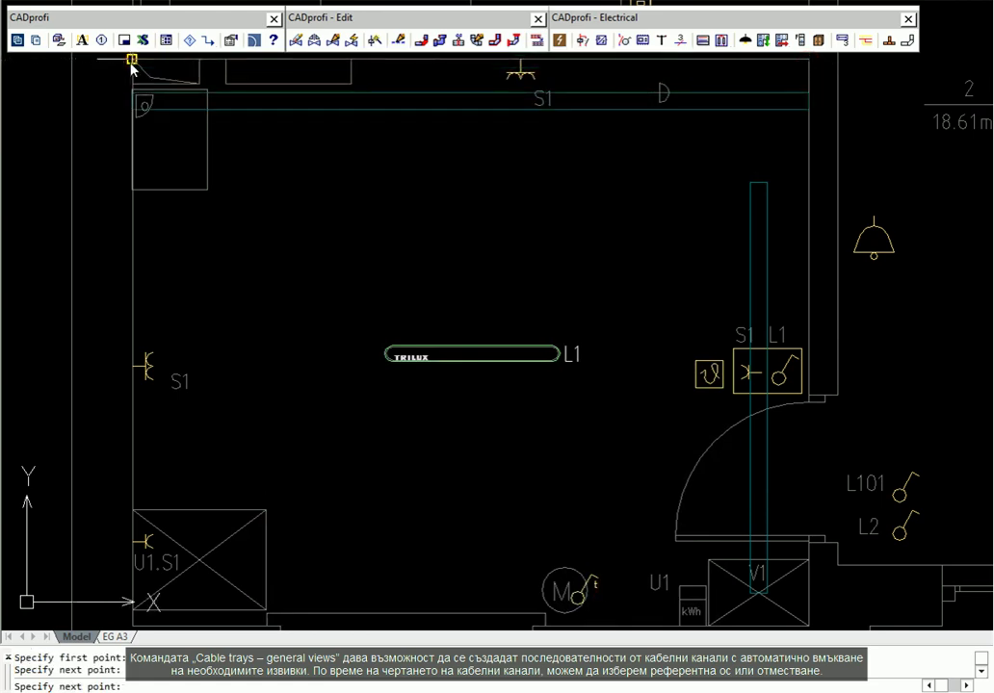
pyautogui.click(133, 611)
pyautogui.press('Escape')
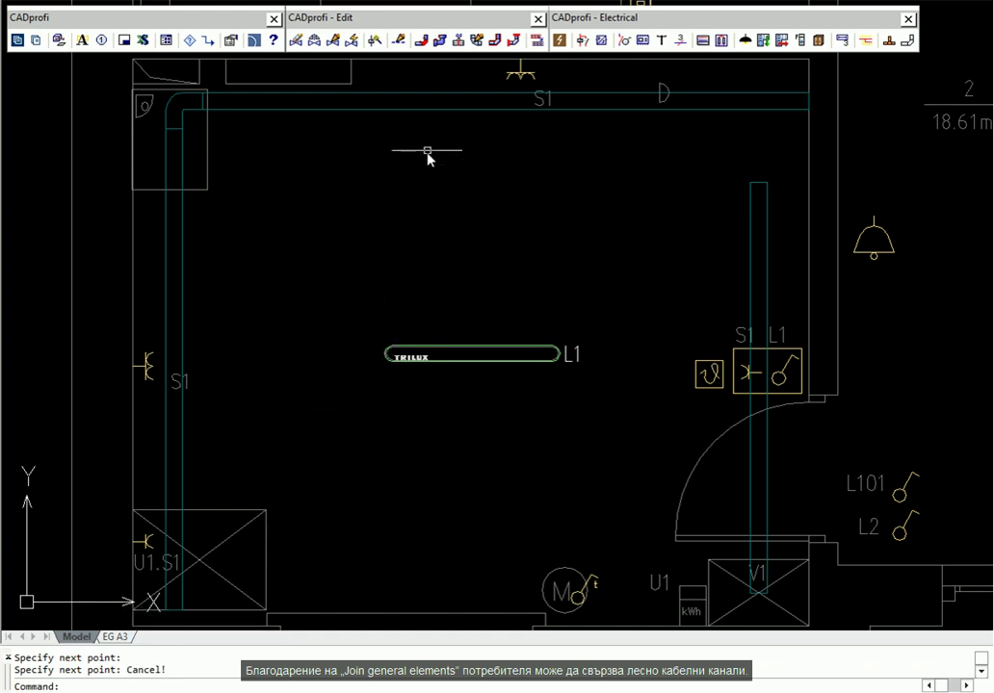
# Join the top horizontal tray to the right vertical tray with a Bend fitting.
pyautogui.click(420, 42)
pyautogui.click(742, 110)
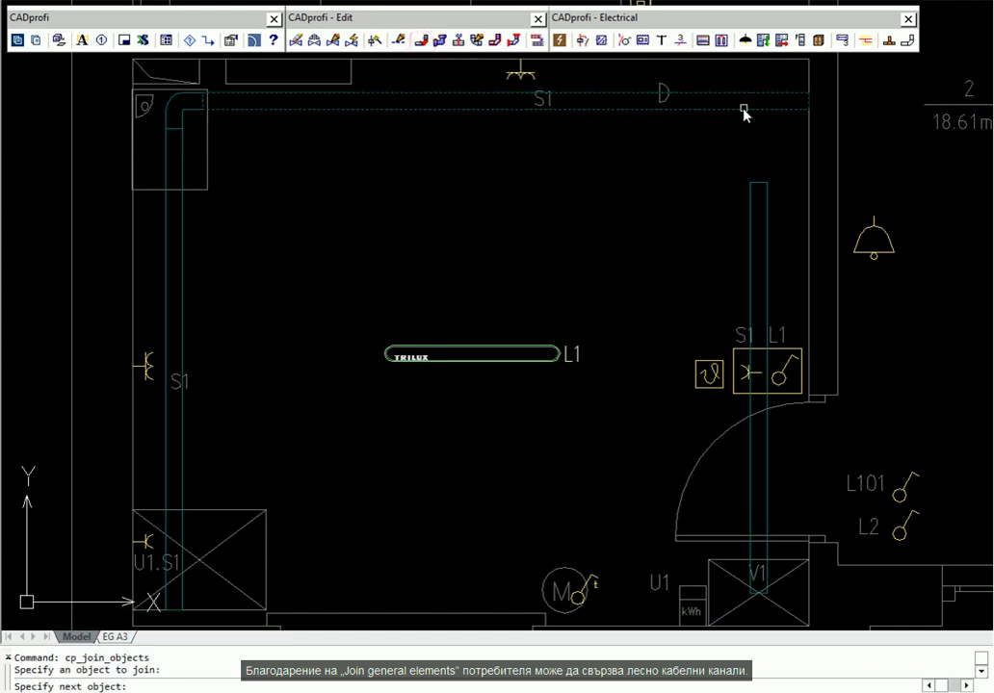
pyautogui.click(748, 209)
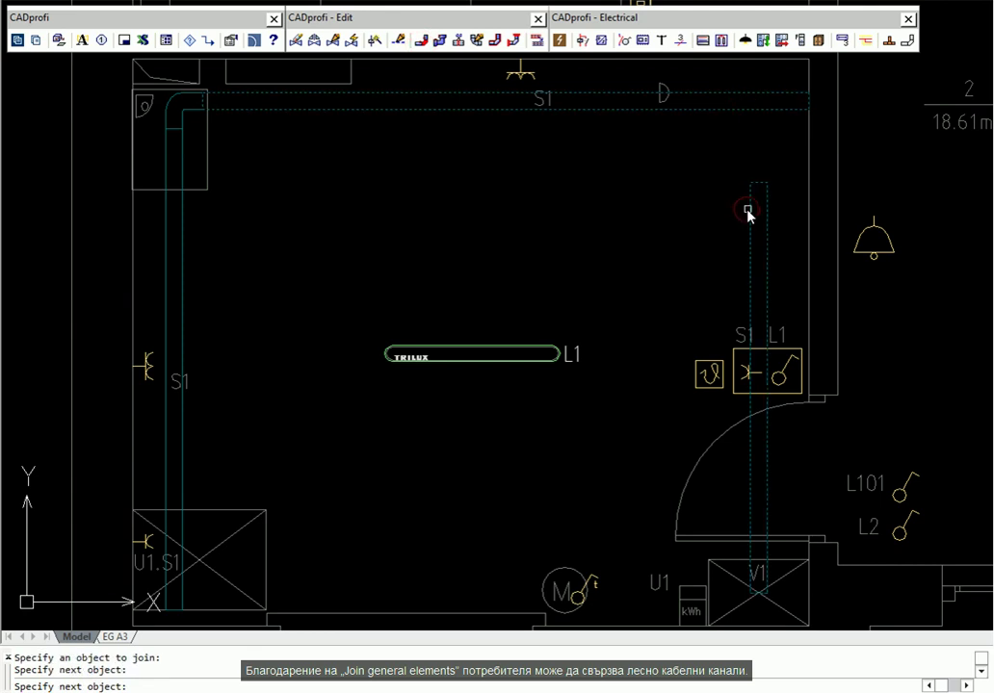
pyautogui.press('Return')
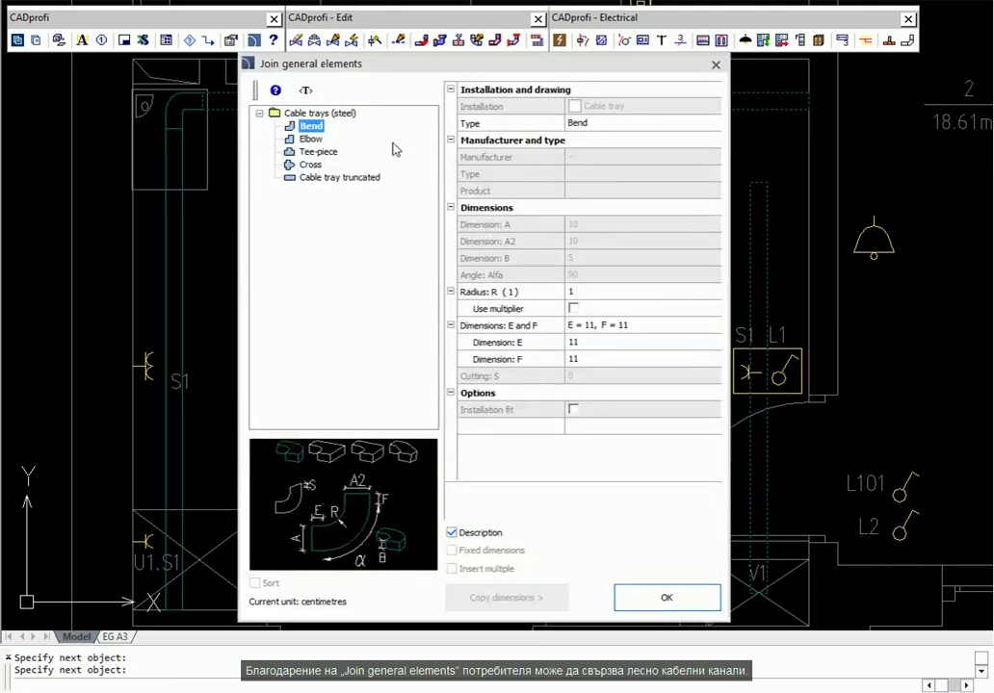
pyautogui.click(632, 599)
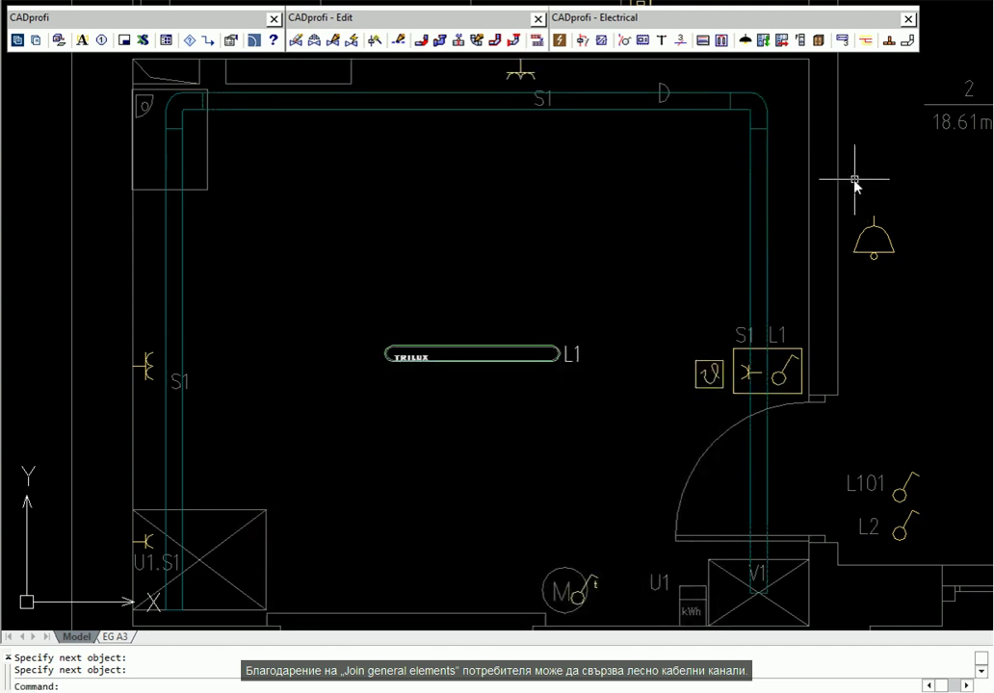